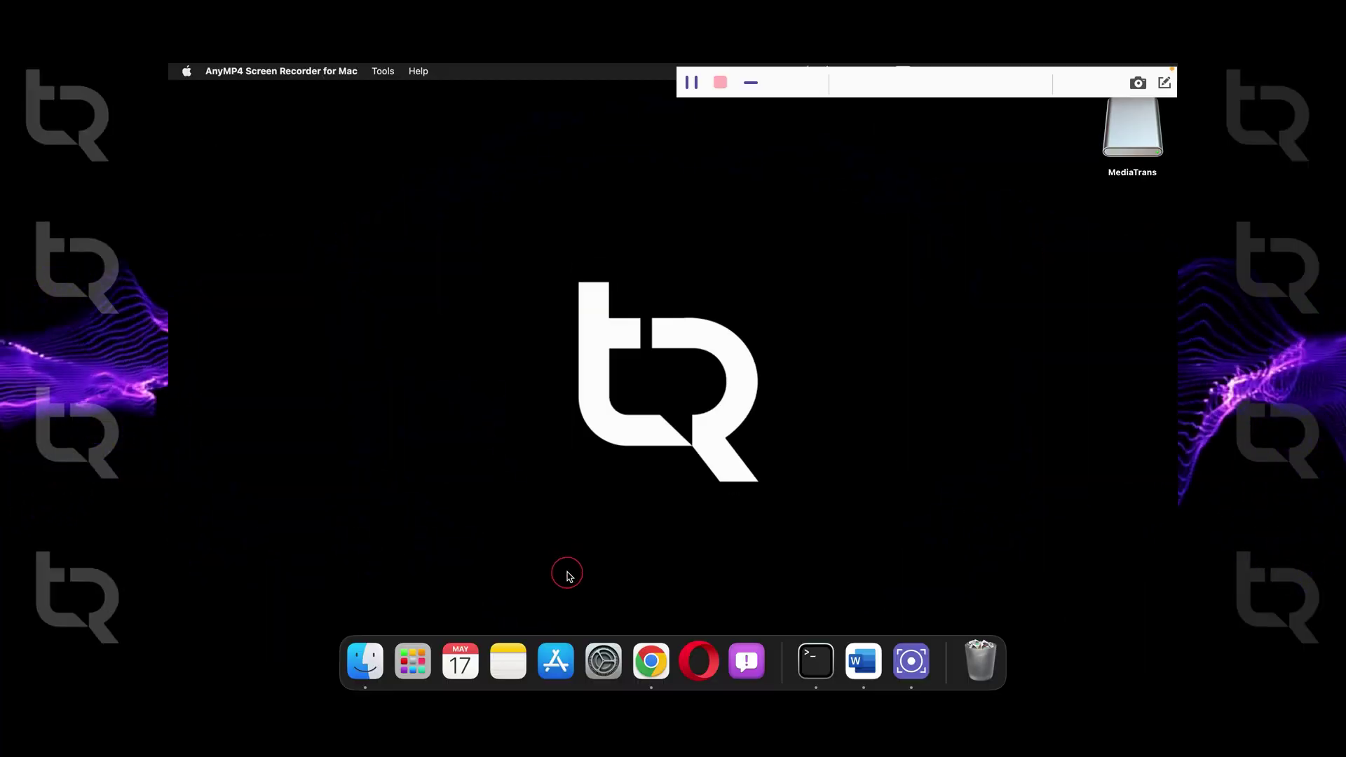
Step: Ask ChatGPT 'Can you summarize a pdf?' and get its pasted-text-only reply
{"action": "left_click", "coordinate": [651, 660]}
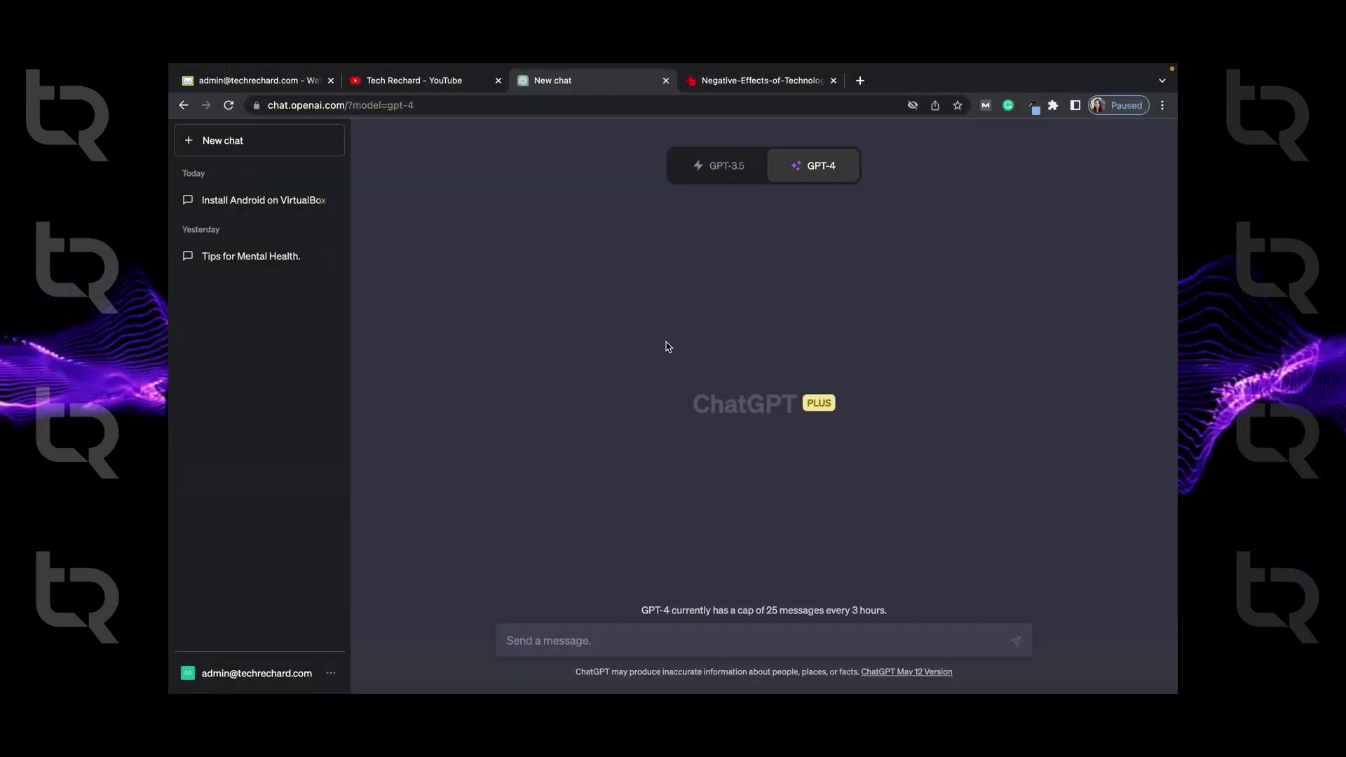
{"action": "left_click", "coordinate": [547, 643]}
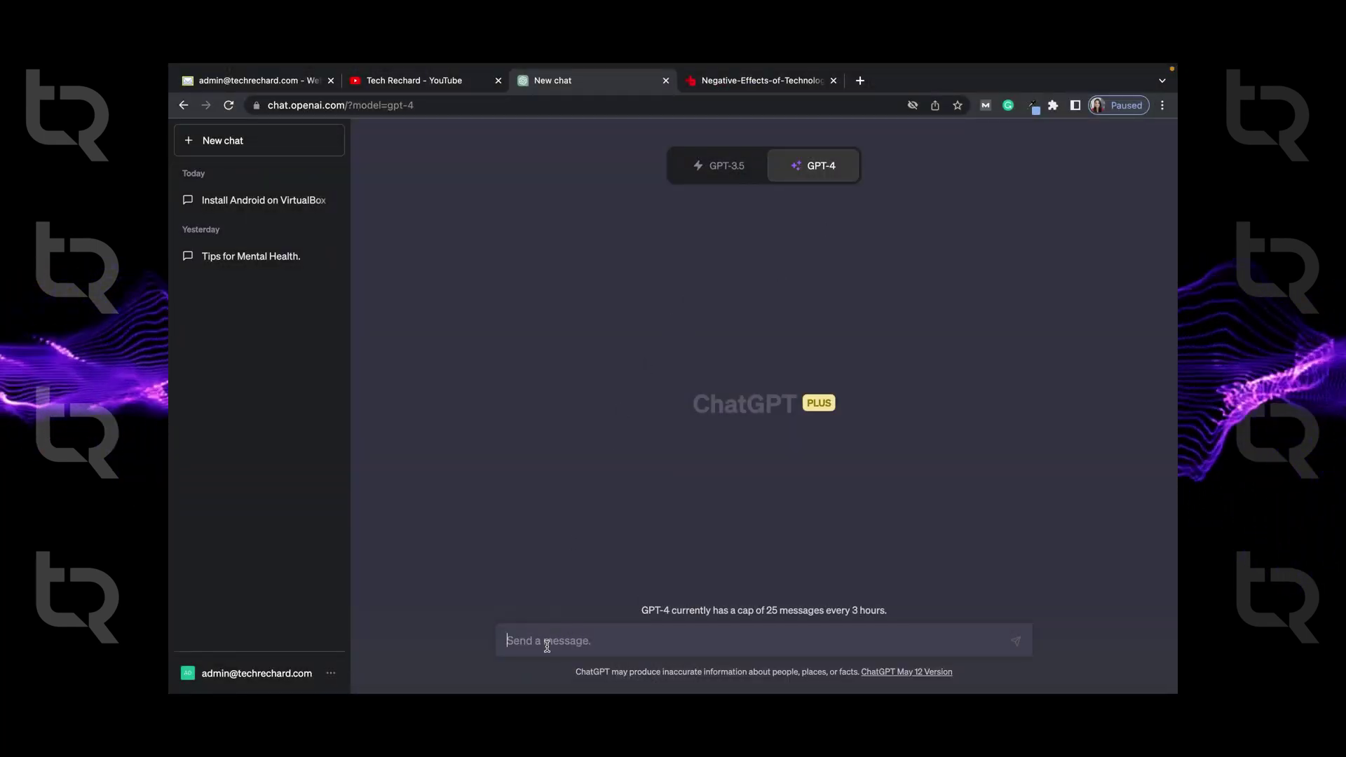
{"action": "type", "text": "c"}
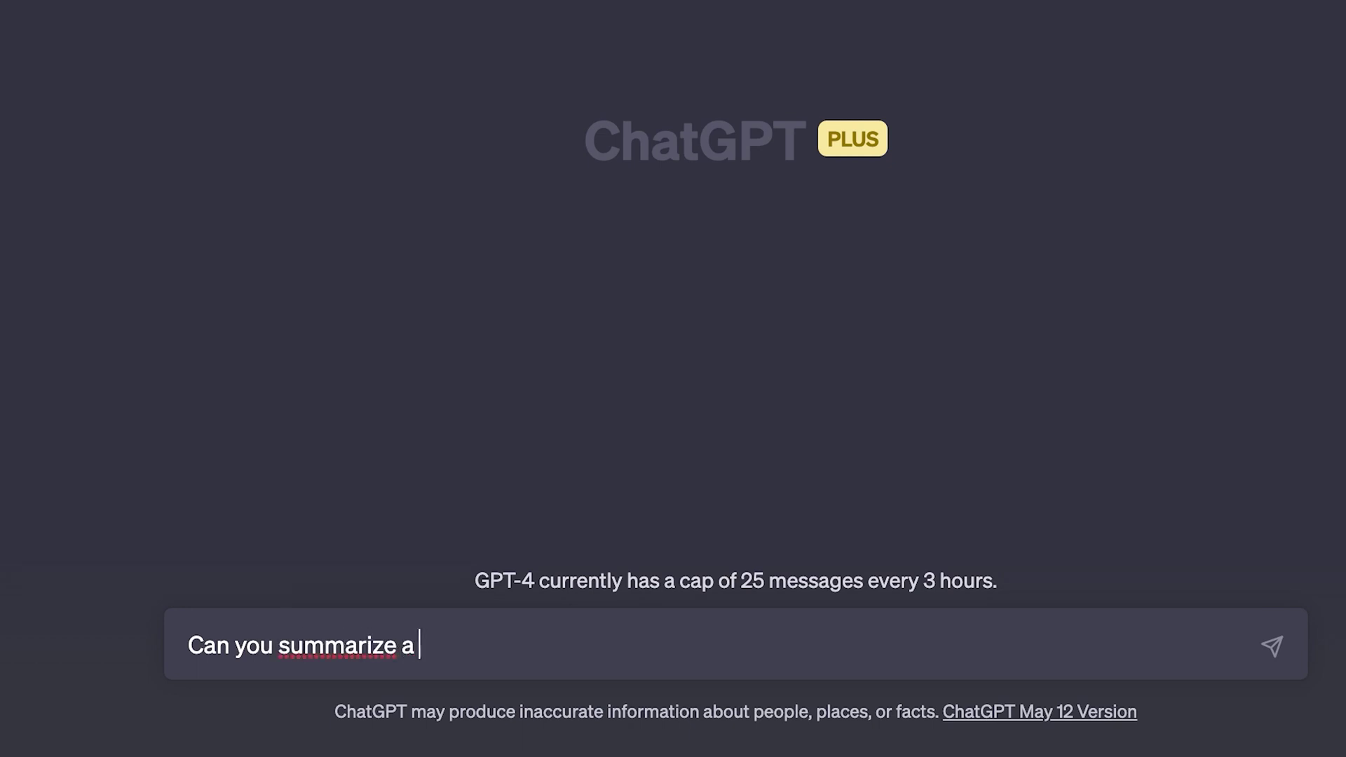
{"action": "key", "text": "Return"}
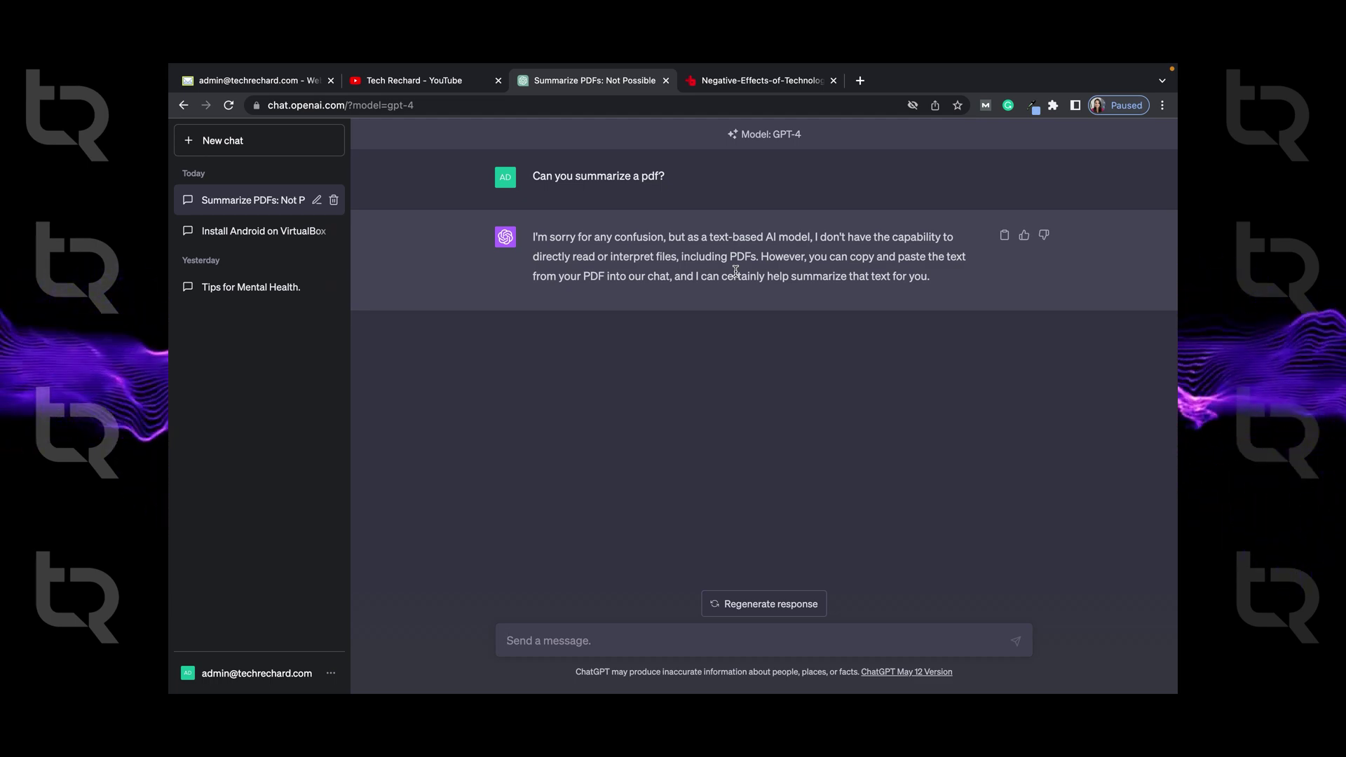
Step: Find ChatPDF via a 'chatpdf' search and save the Negative-Effects-of-Technology-on-Health PDF to the Desktop
{"action": "key", "text": "ctrl+t"}
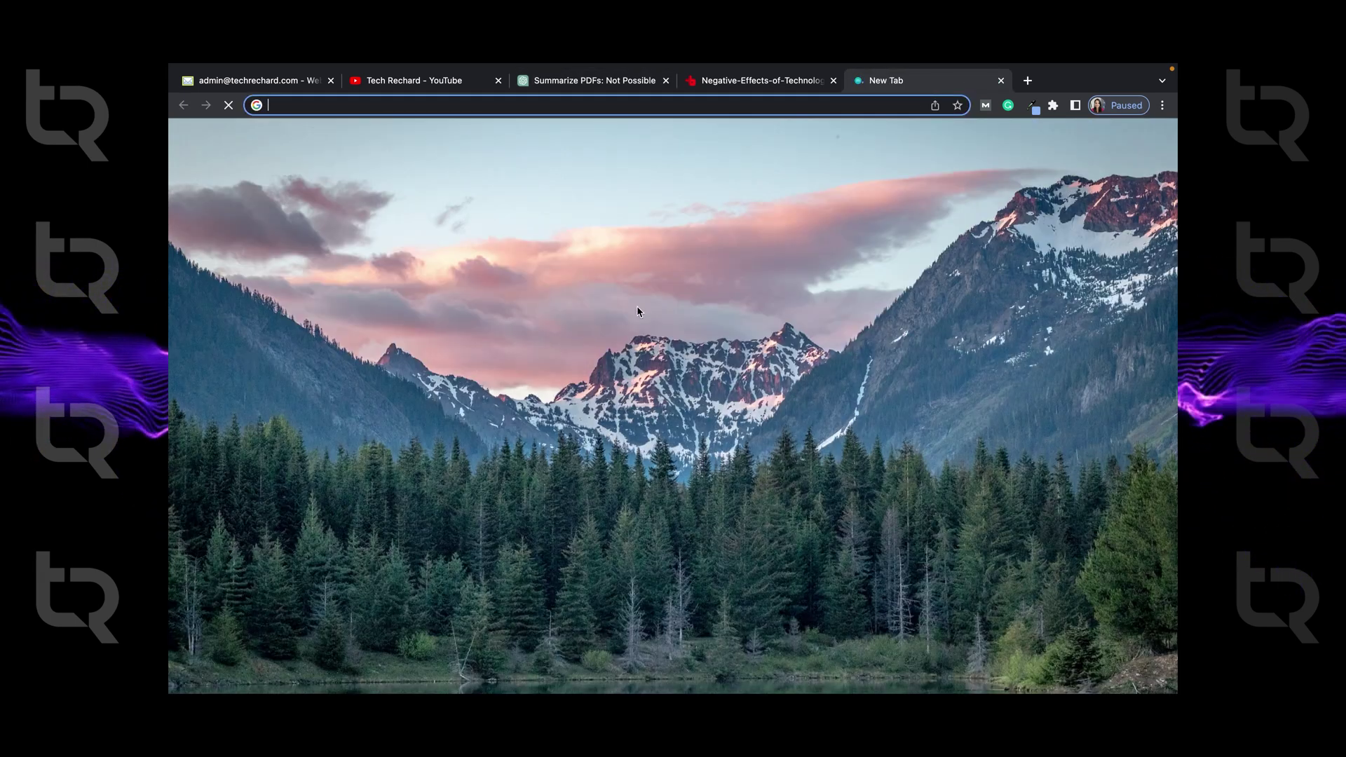
{"action": "type", "text": "chatpdf"}
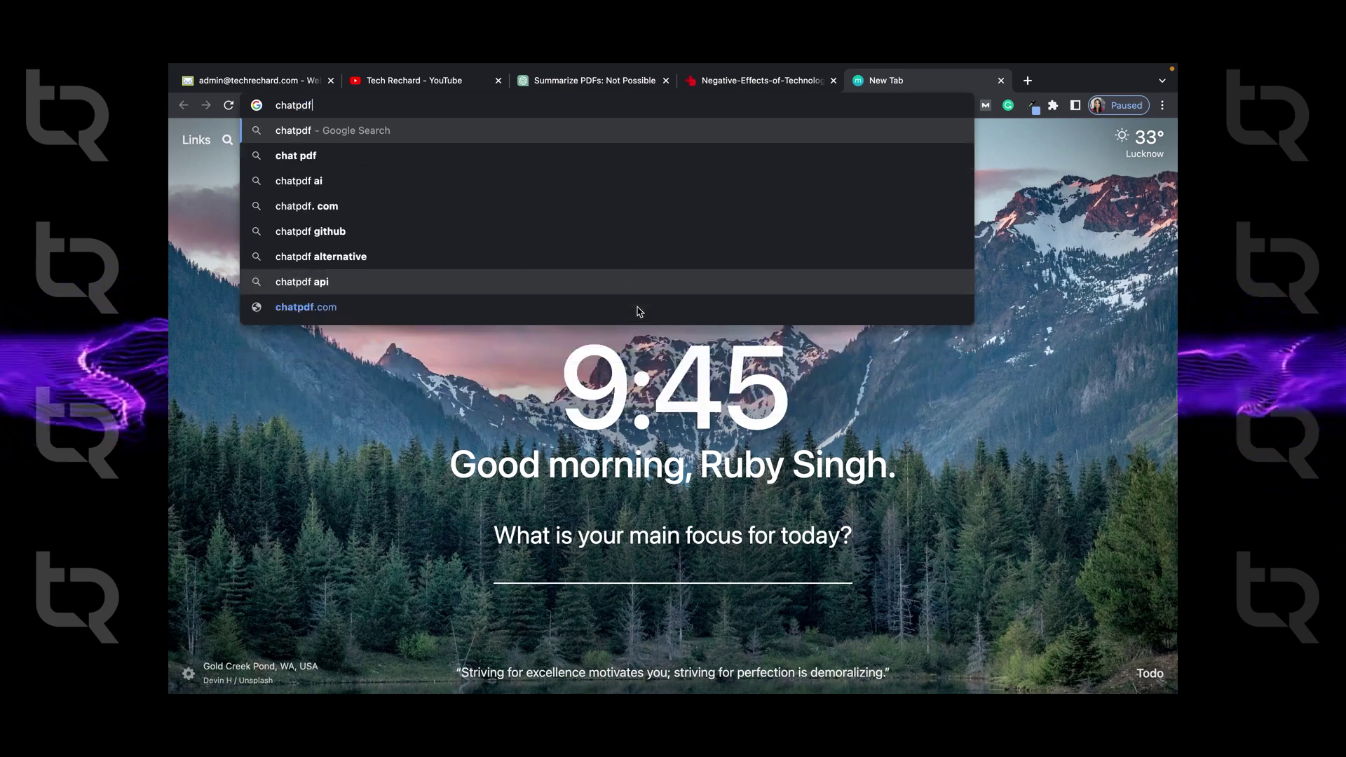
{"action": "key", "text": "Return"}
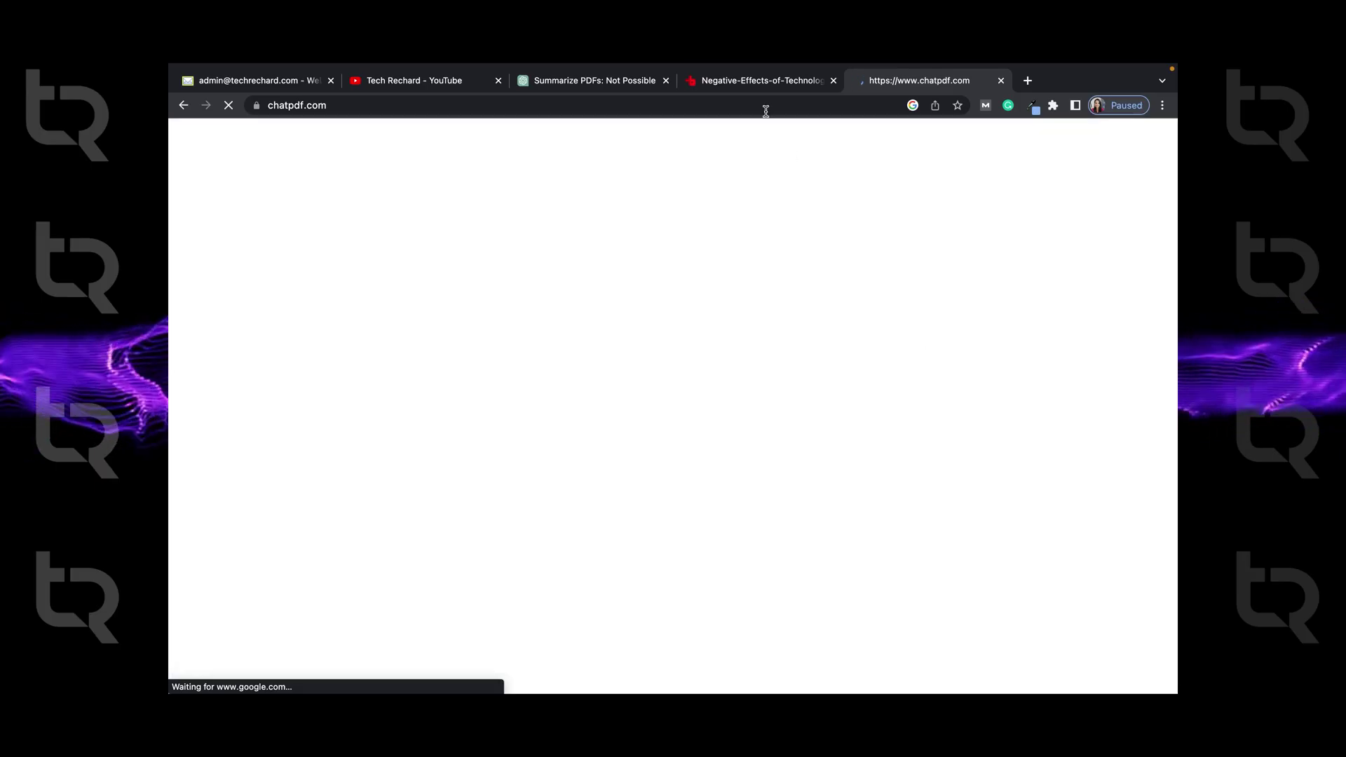
{"action": "left_click", "coordinate": [762, 80]}
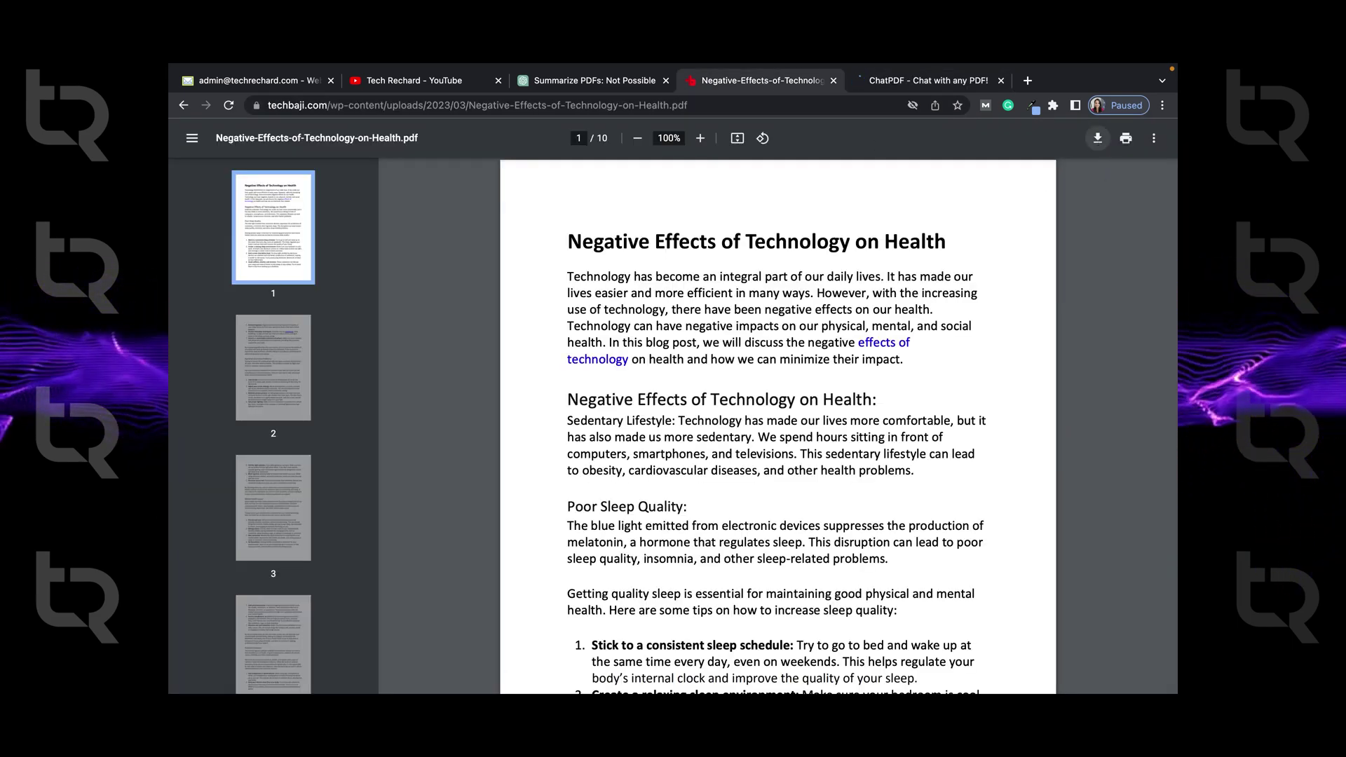
{"action": "key", "text": "super+s"}
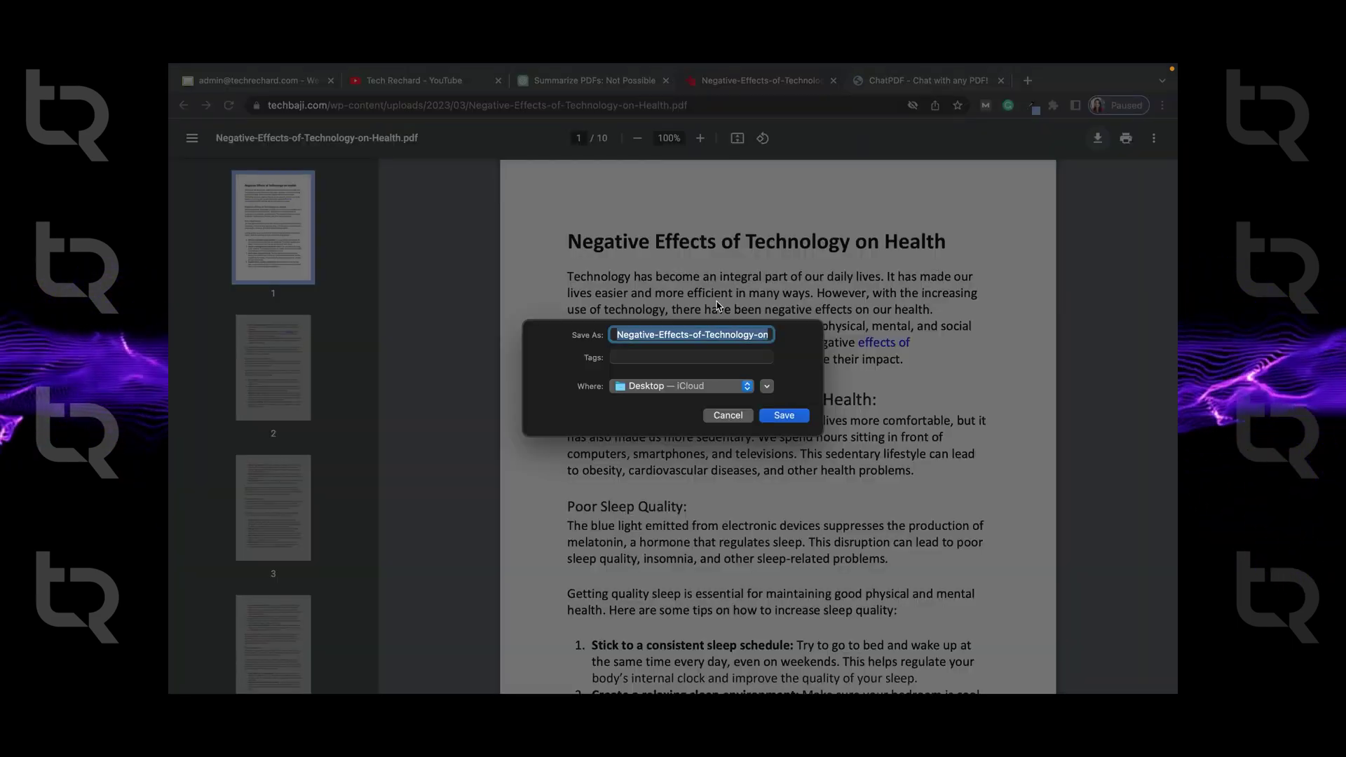
{"action": "left_click", "coordinate": [783, 415]}
Step: Upload the Negative-Effects-of-Technology-on-Health PDF to ChatPDF and request 'create a summary of this'
{"action": "left_click", "coordinate": [925, 80]}
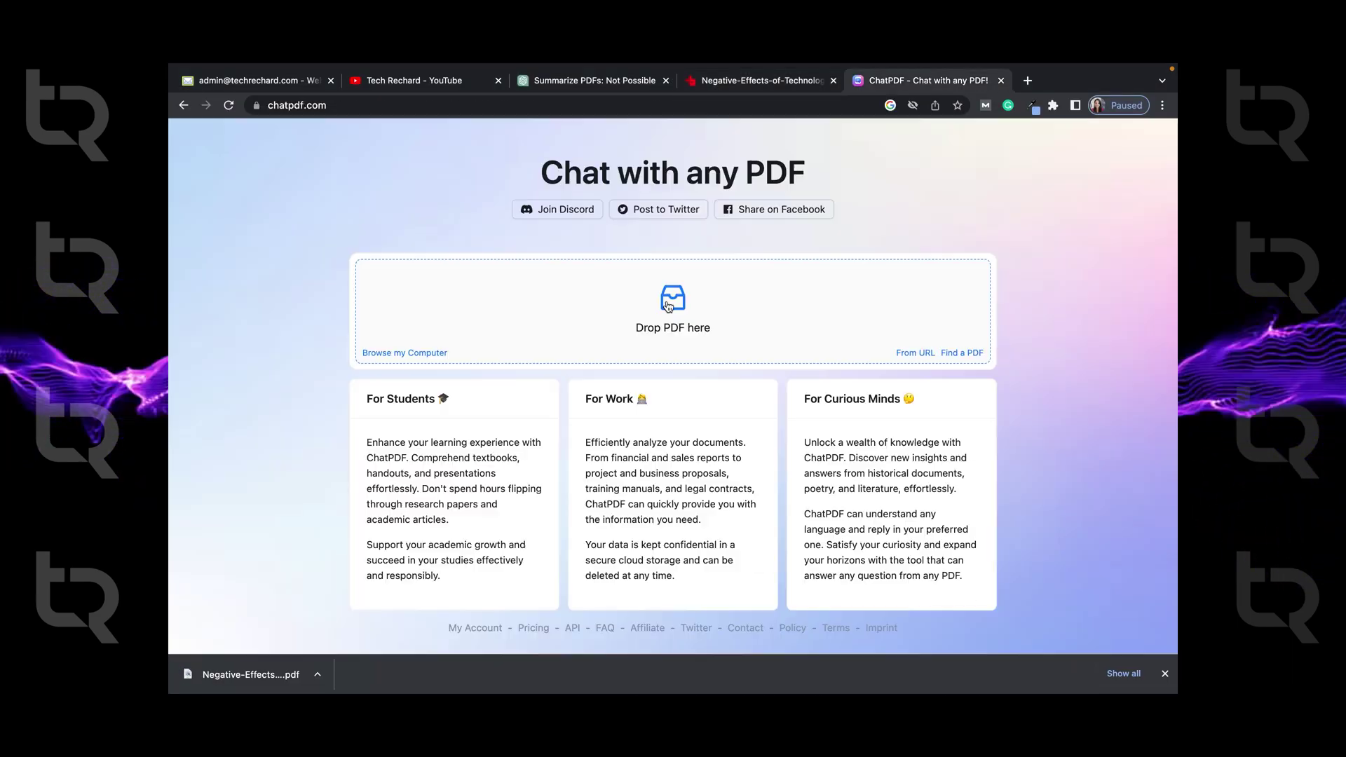
{"action": "left_click", "coordinate": [668, 305]}
{"action": "double_click", "coordinate": [557, 302]}
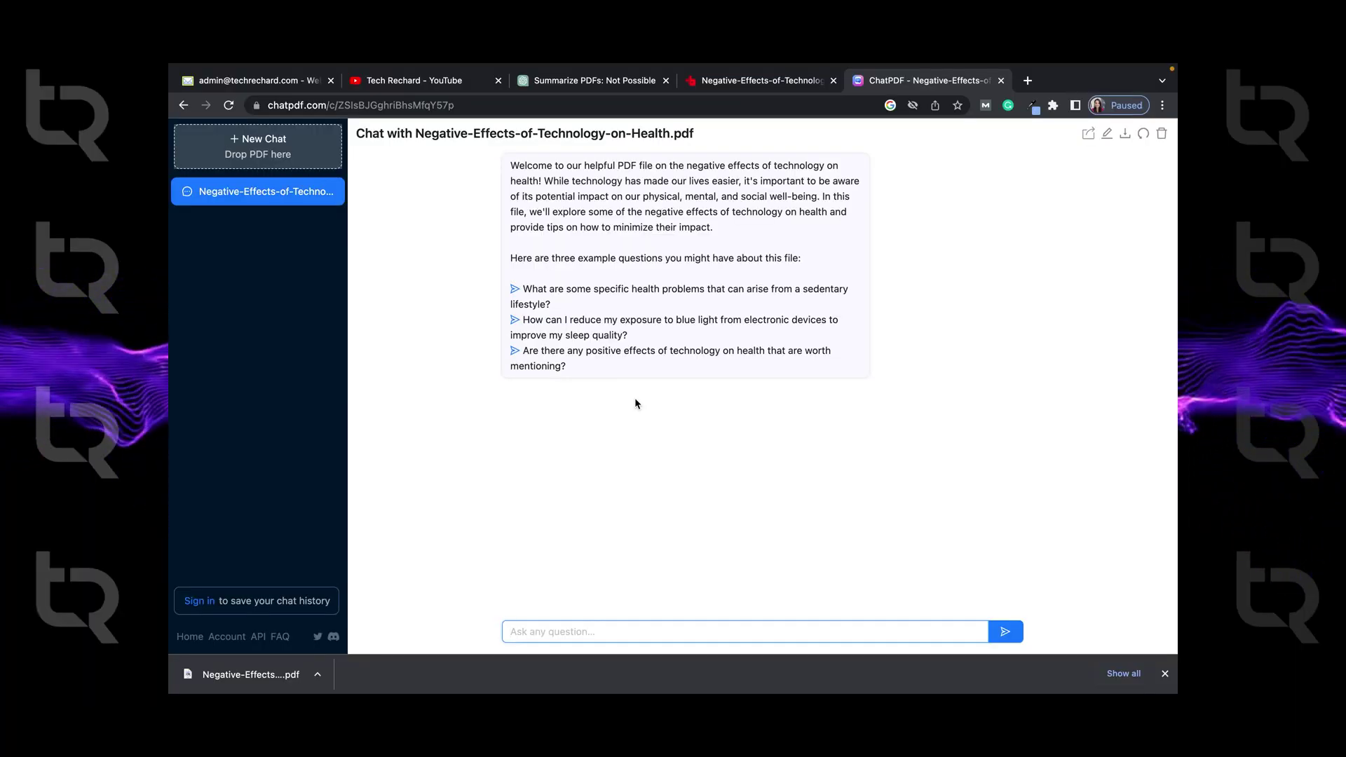
{"action": "type", "text": "create a summary of this"}
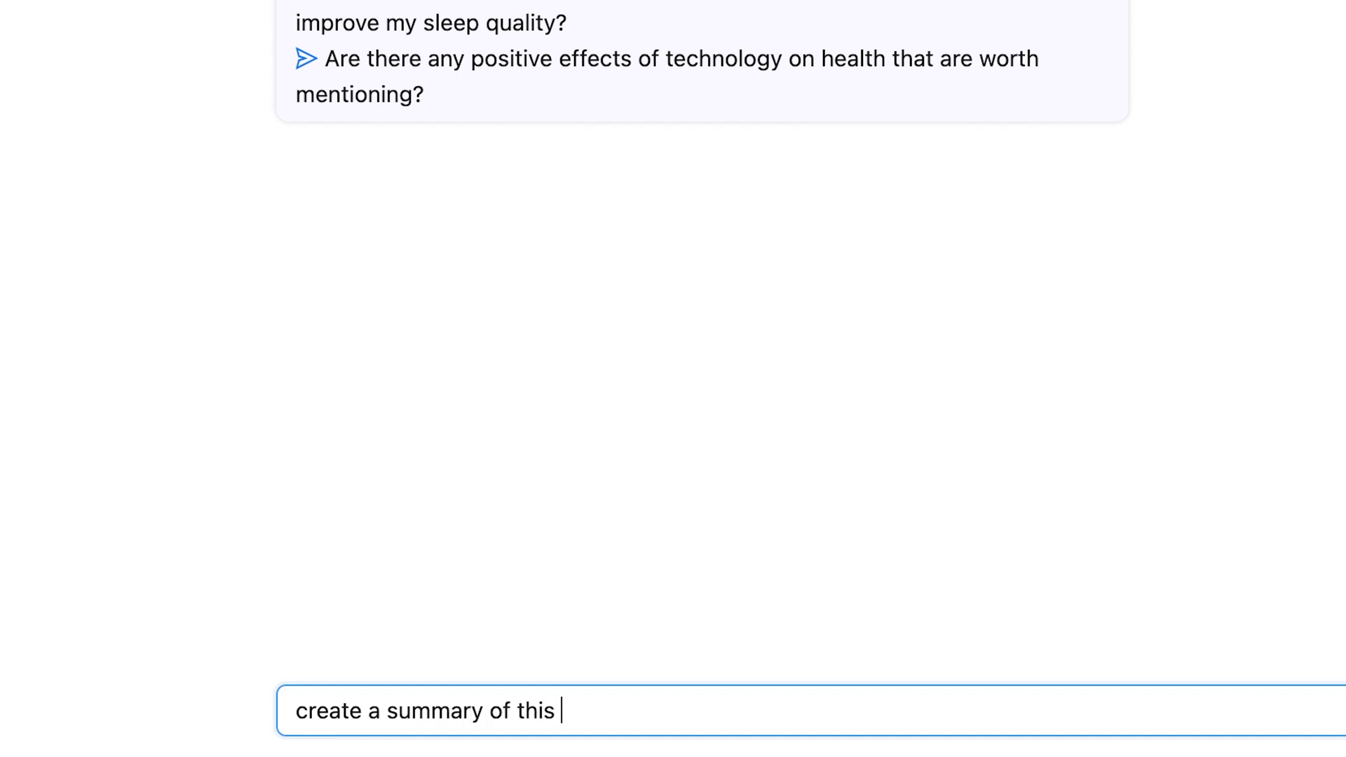
{"action": "key", "text": "Return"}
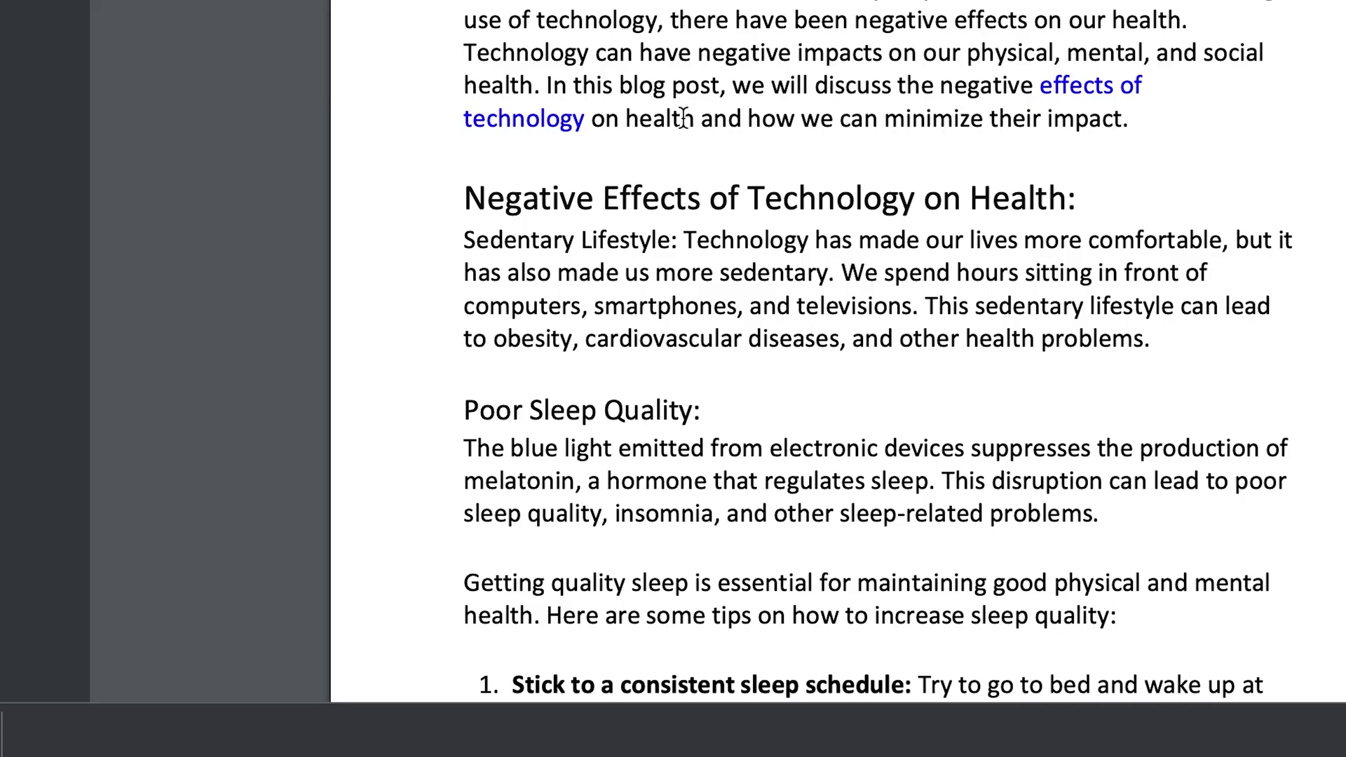
Step: Select and copy the Poor Sleep Quality passage and its sleep tips from the PDF
{"action": "scroll", "coordinate": [834, 316], "scroll_direction": "up", "scroll_amount": 5}
{"action": "left_click", "coordinate": [833, 462], "text": "shift"}
{"action": "scroll", "coordinate": [834, 350], "scroll_direction": "down", "scroll_amount": 10}
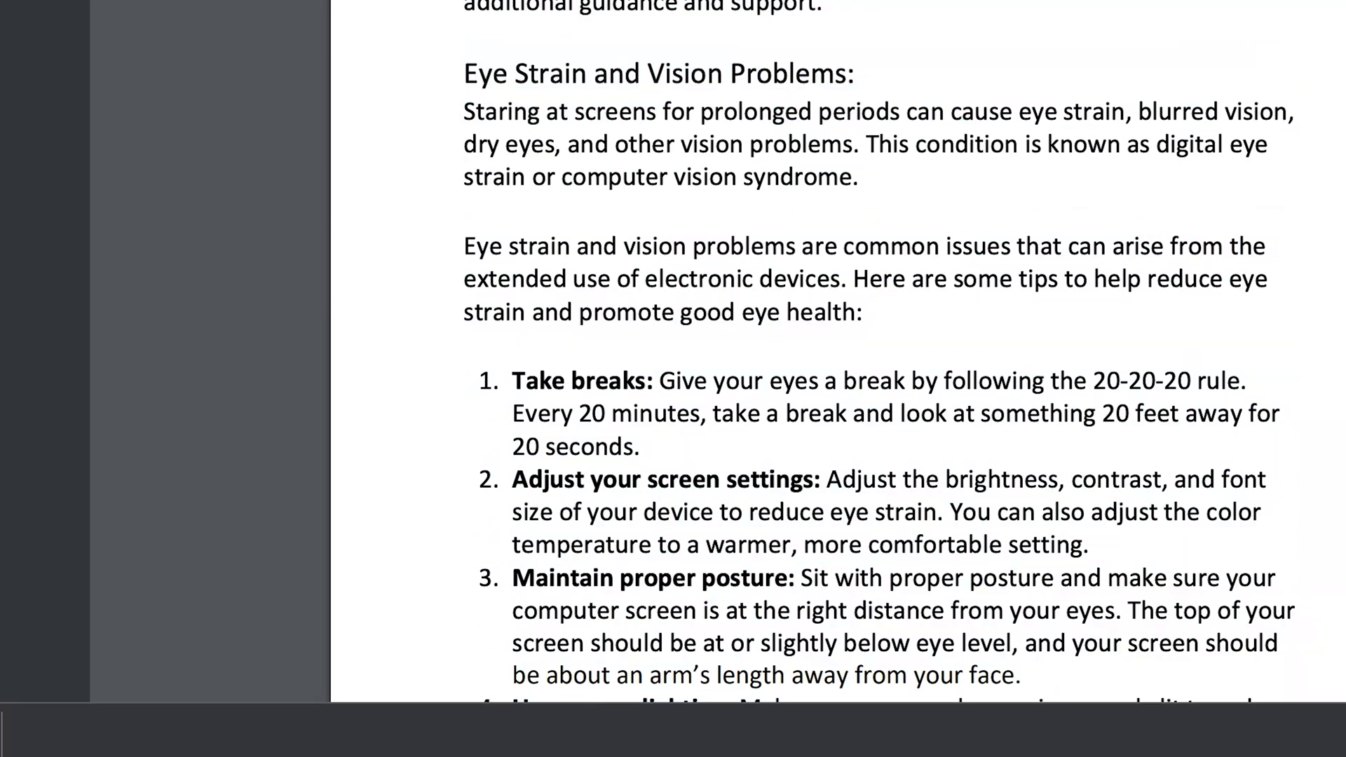
{"action": "right_click", "coordinate": [798, 3]}
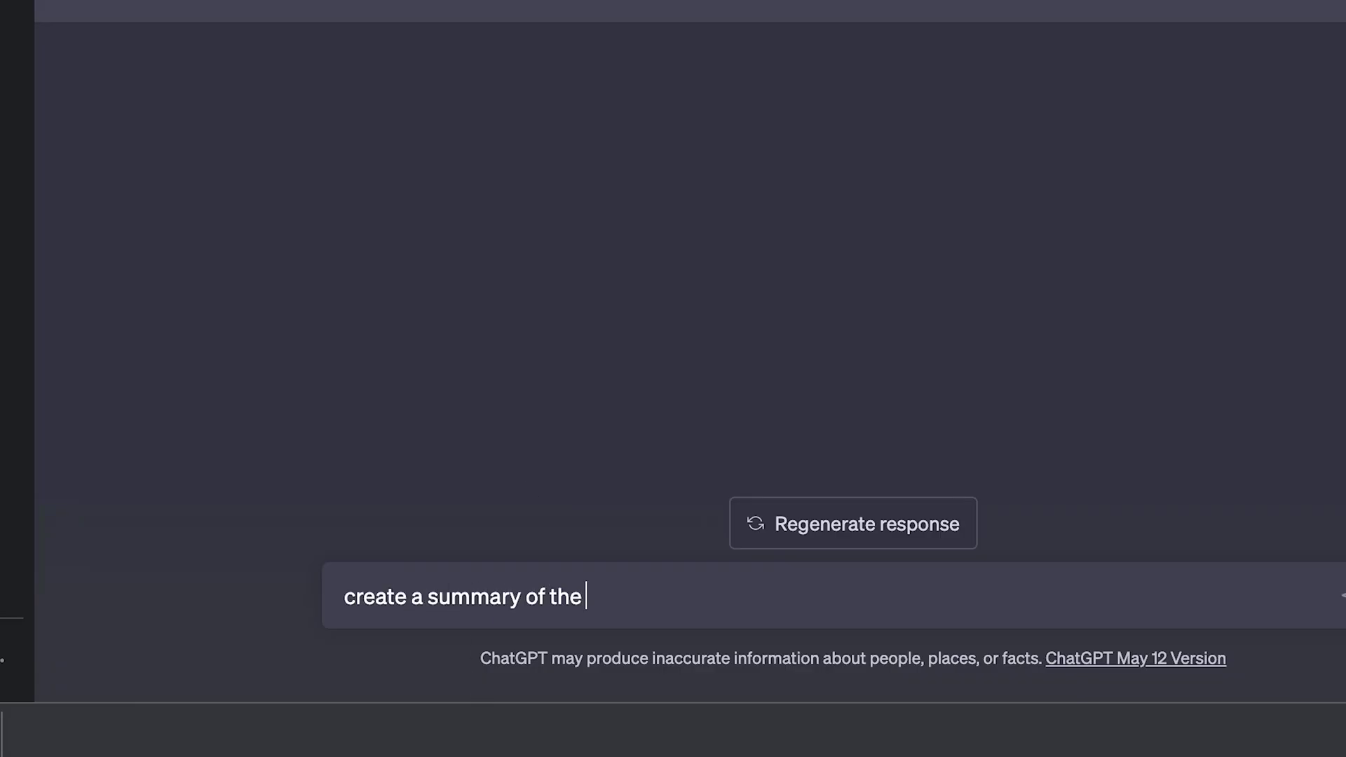
Step: Paste the copied sleep-quality text under the summary prompt, send it, and read ChatGPT's summary
{"action": "key", "text": "shift+Return"}
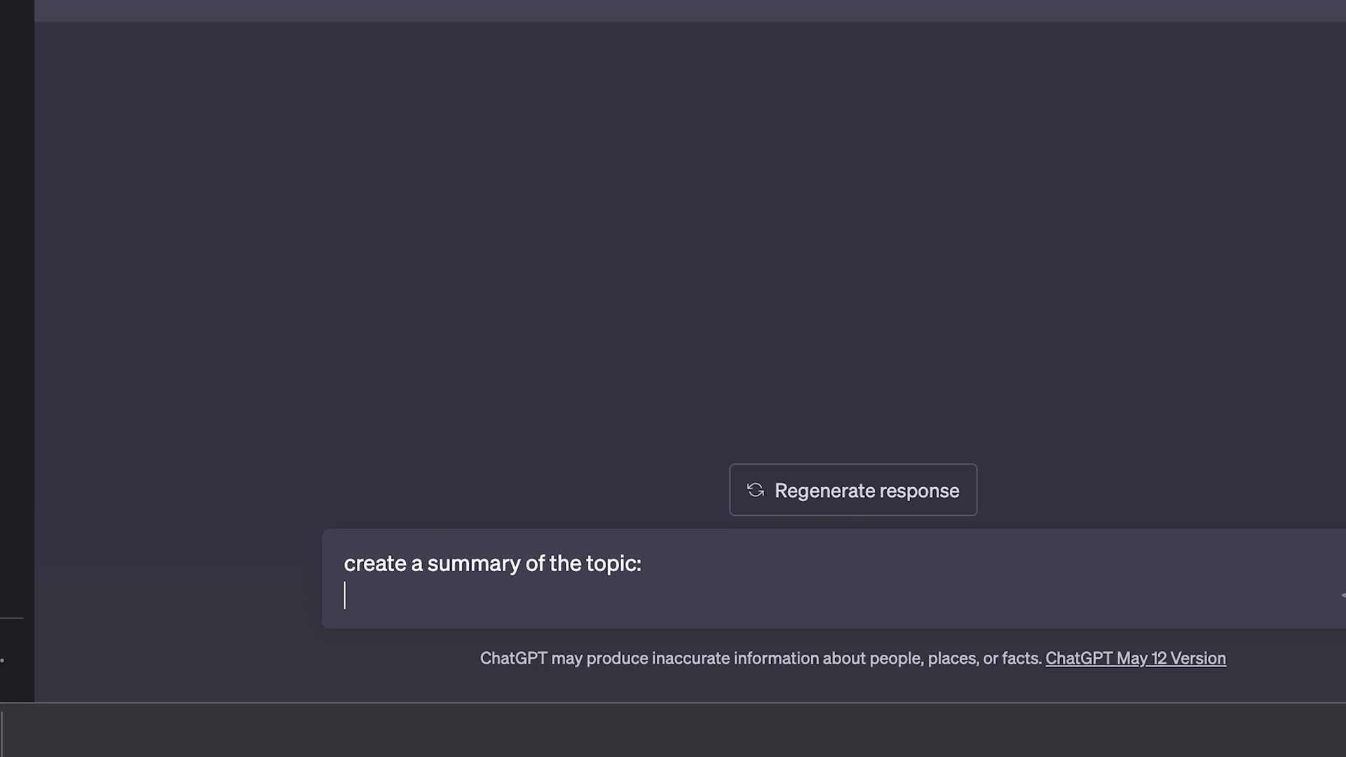
{"action": "key", "text": "ctrl+v"}
{"action": "key", "text": "Return"}
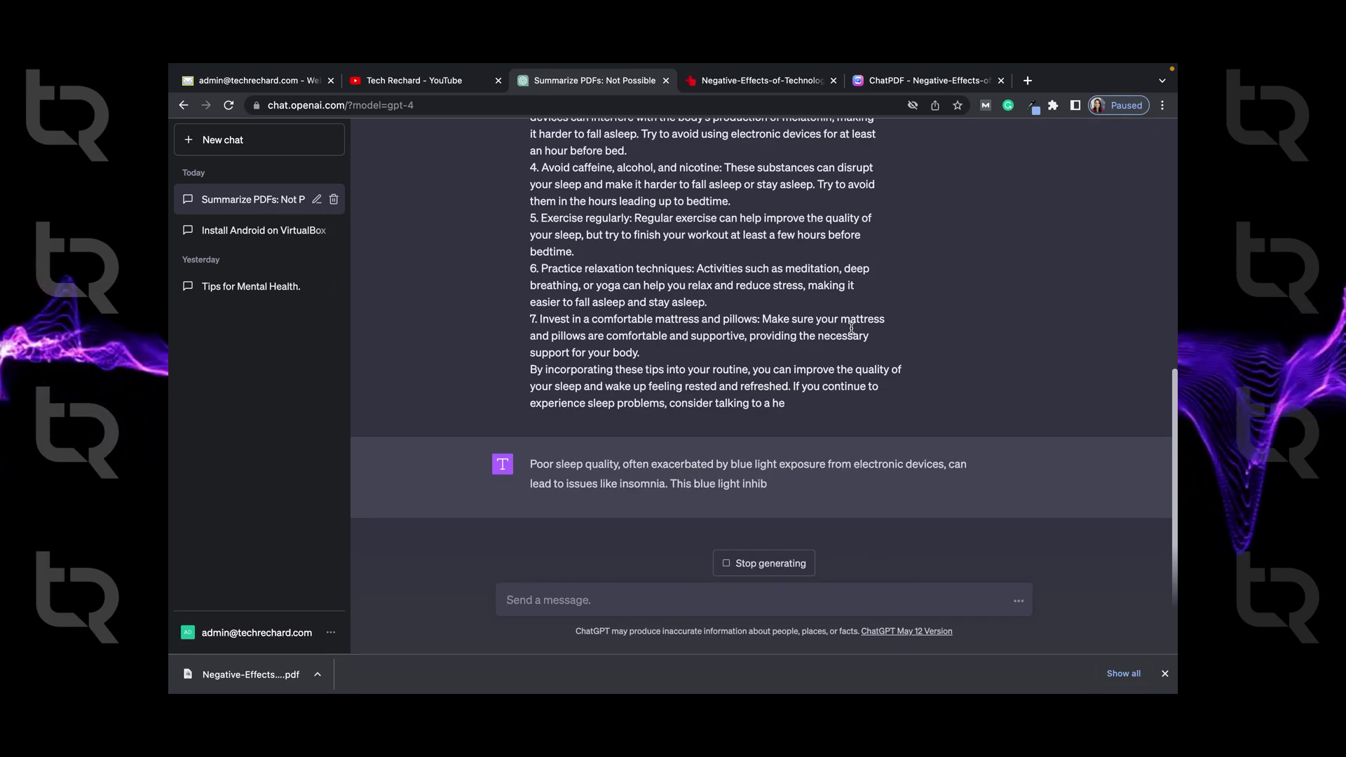
{"action": "scroll", "coordinate": [851, 327], "scroll_direction": "up", "scroll_amount": 10}
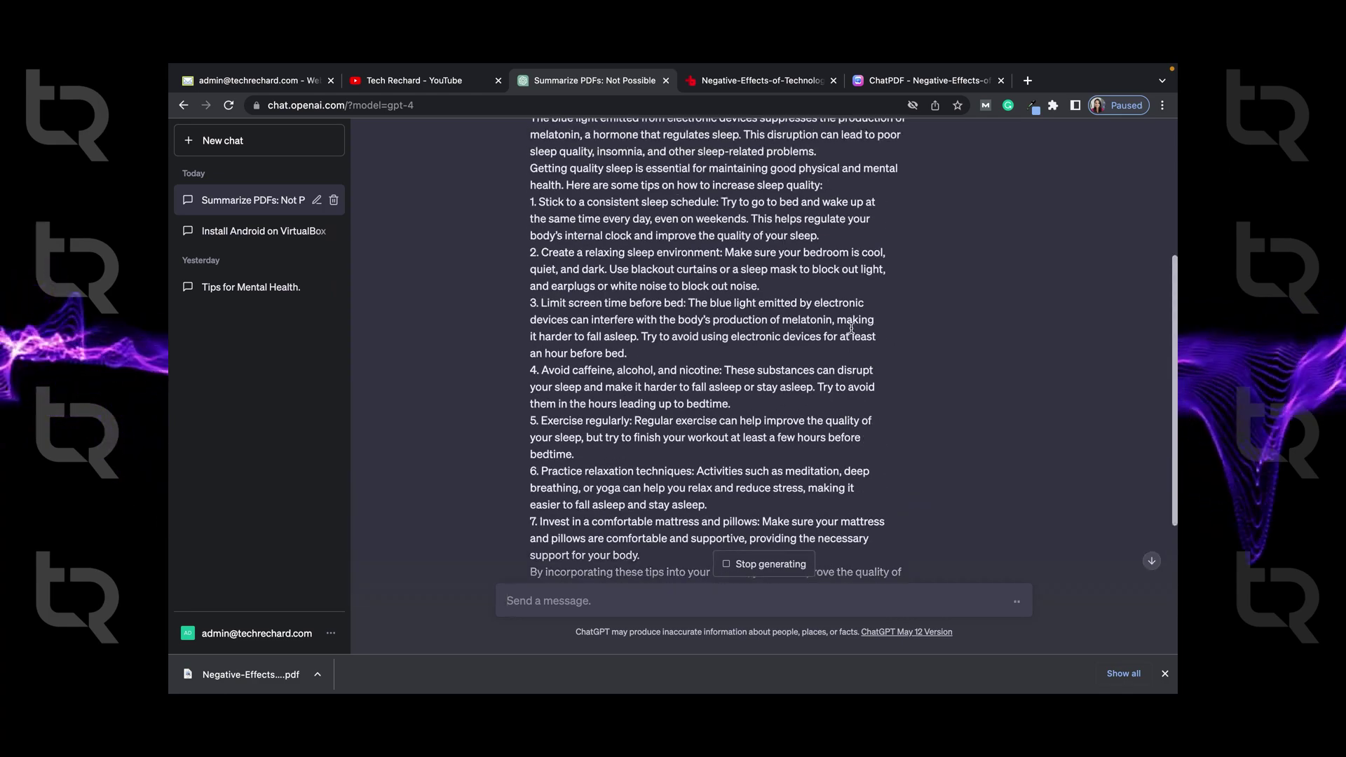
{"action": "scroll", "coordinate": [851, 328], "scroll_direction": "down", "scroll_amount": 10}
{"action": "scroll", "coordinate": [851, 327], "scroll_direction": "down", "scroll_amount": 5}
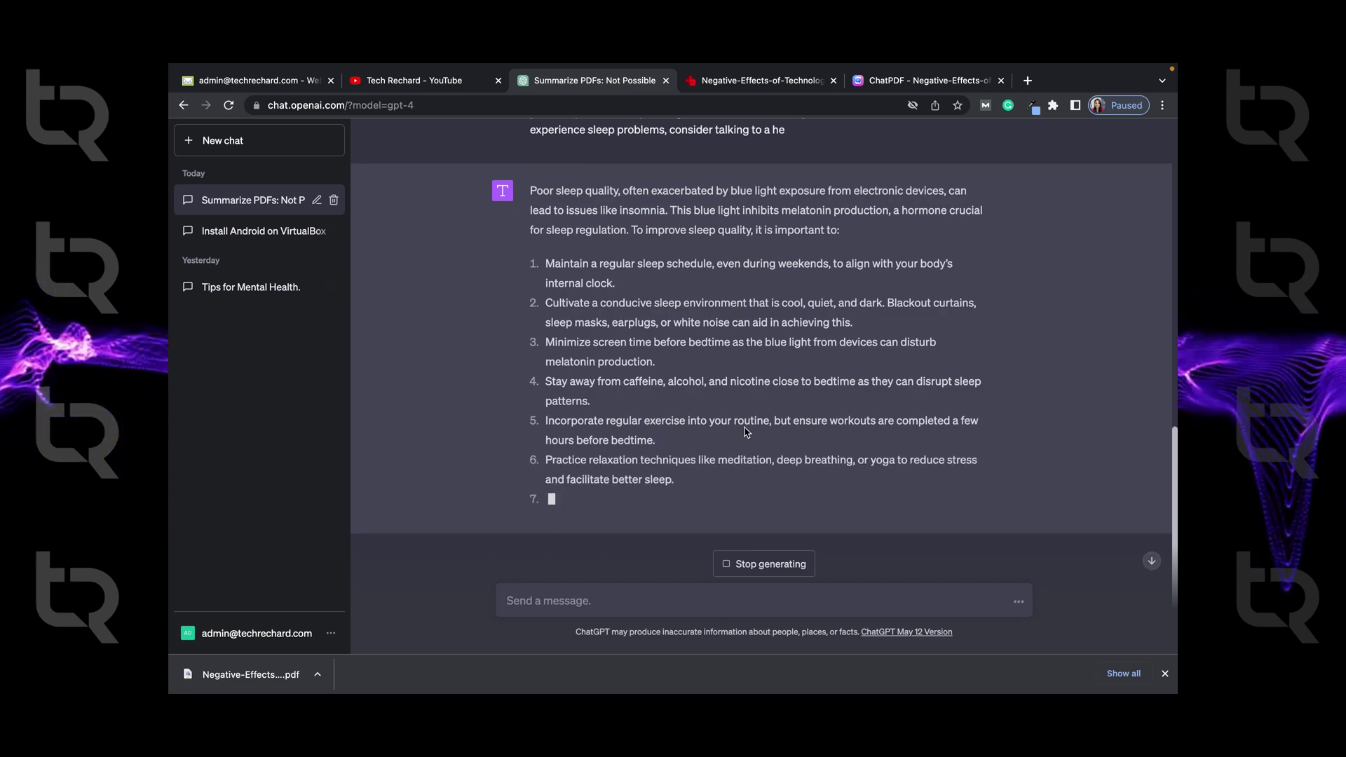
{"action": "scroll", "coordinate": [708, 469], "scroll_direction": "up", "scroll_amount": 3}
{"action": "scroll", "coordinate": [707, 470], "scroll_direction": "up", "scroll_amount": 2}
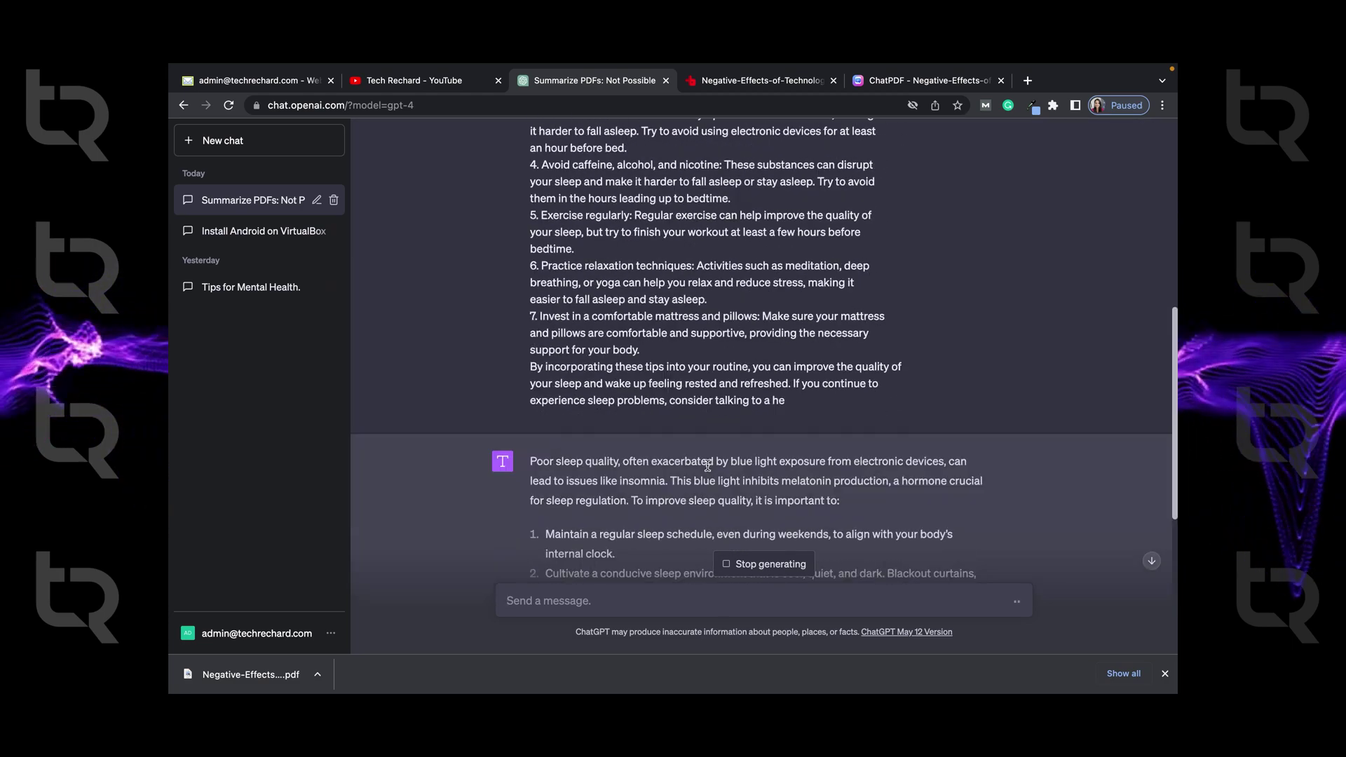
{"action": "scroll", "coordinate": [721, 532], "scroll_direction": "down", "scroll_amount": 5}
Step: Ask ChatGPT for a 'TLDR in 2 lines' of the sleep tips
{"action": "left_click", "coordinate": [667, 606]}
{"action": "type", "text": "TLDR"}
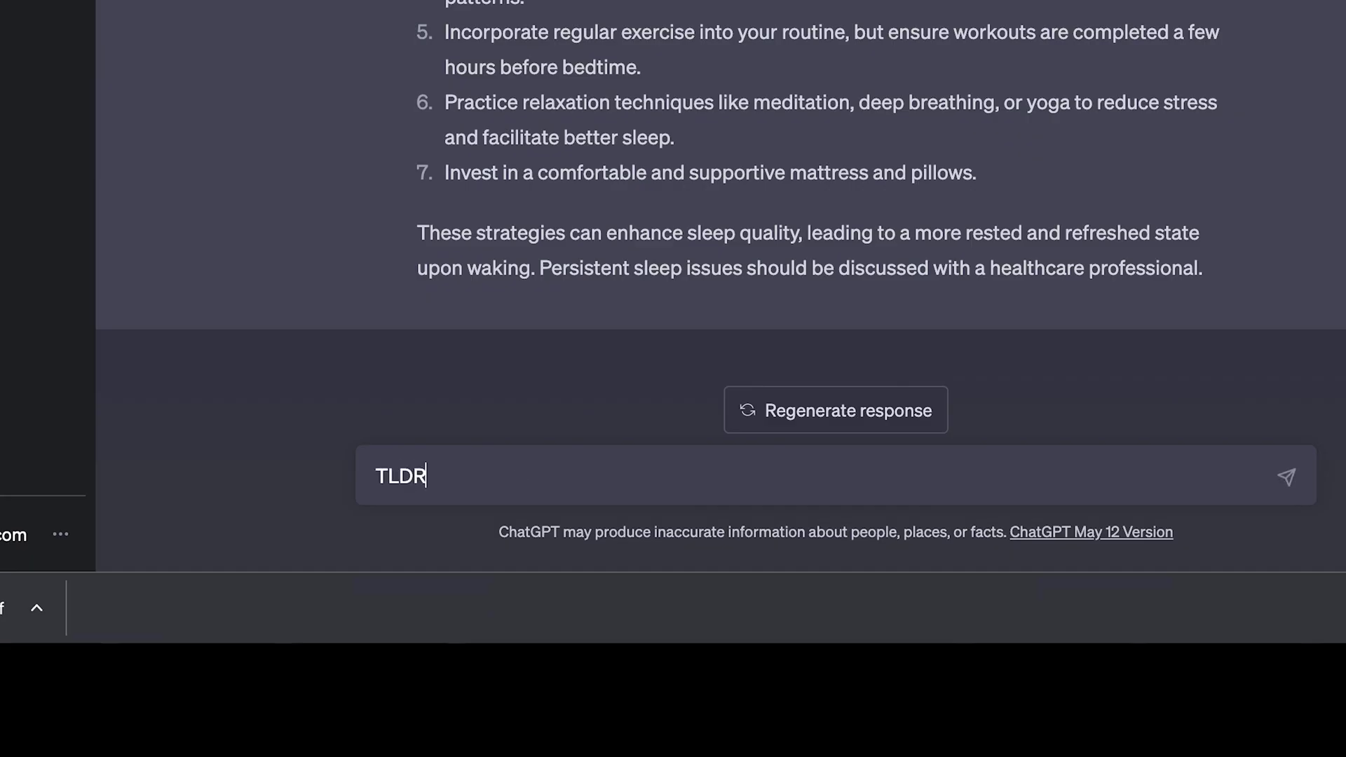
{"action": "type", "text": " in 2 line"}
{"action": "type", "text": "s"}
{"action": "key", "text": "Return"}
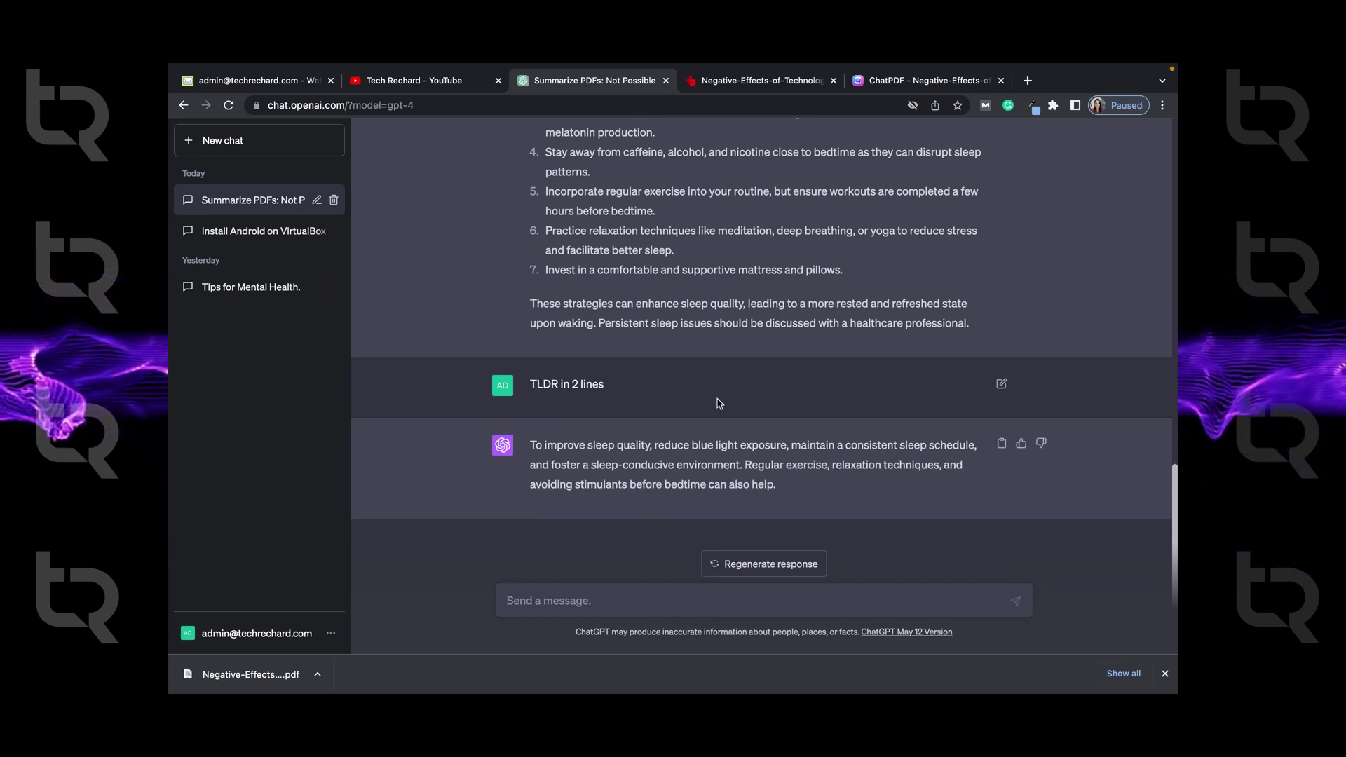
{"action": "left_click", "coordinate": [763, 81]}
Step: Search 'pdf to text' and open the PDF2Go PDF-to-text converter
{"action": "left_click", "coordinate": [724, 303]}
{"action": "scroll", "coordinate": [763, 218], "scroll_direction": "up", "scroll_amount": 3}
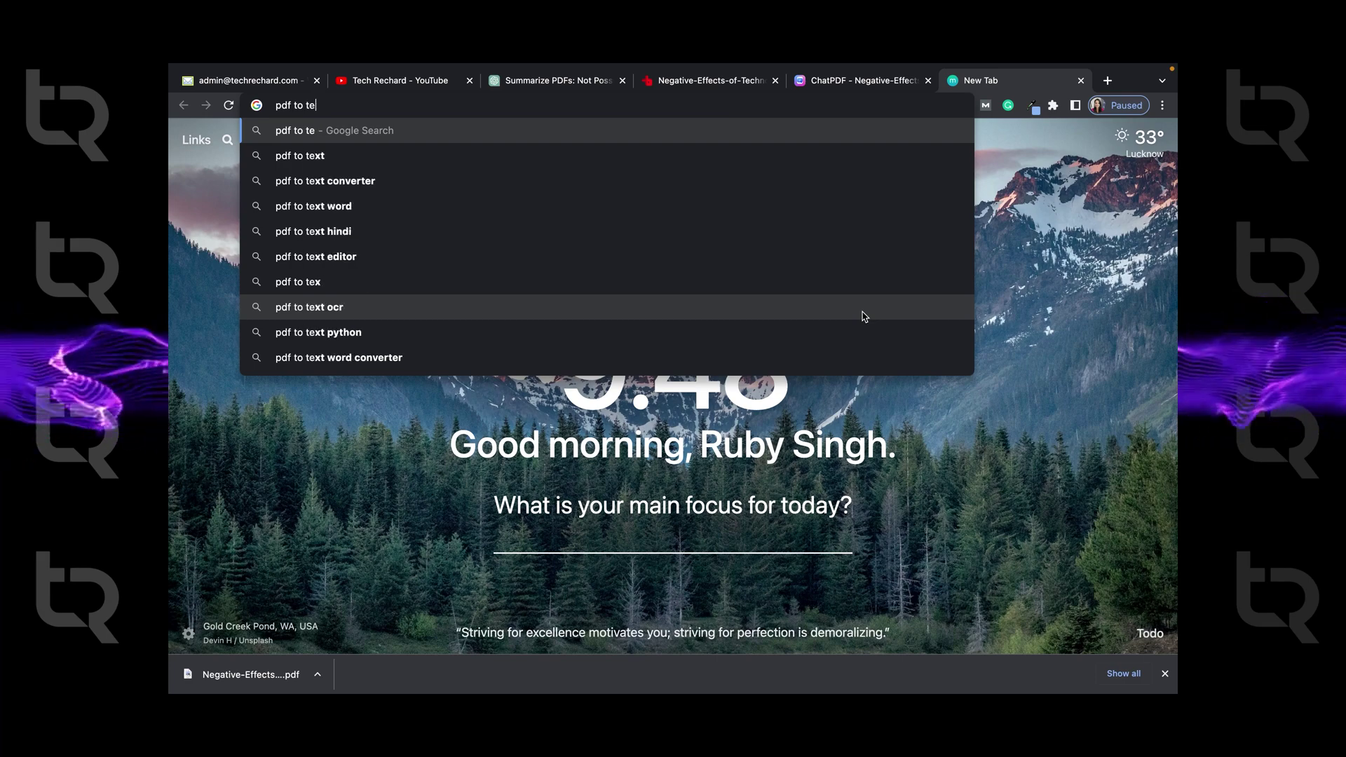
{"action": "type", "text": "xt"}
{"action": "key", "text": "Return"}
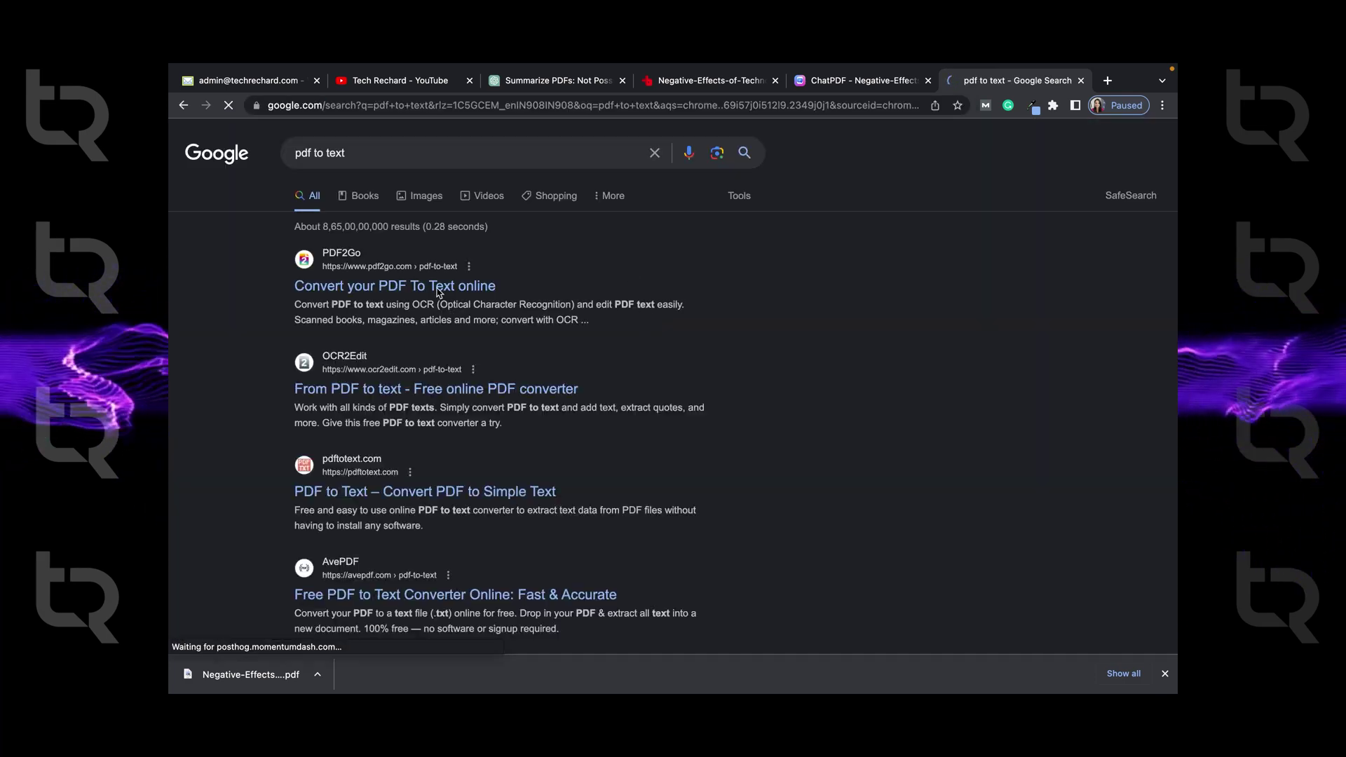
{"action": "left_click", "coordinate": [438, 288]}
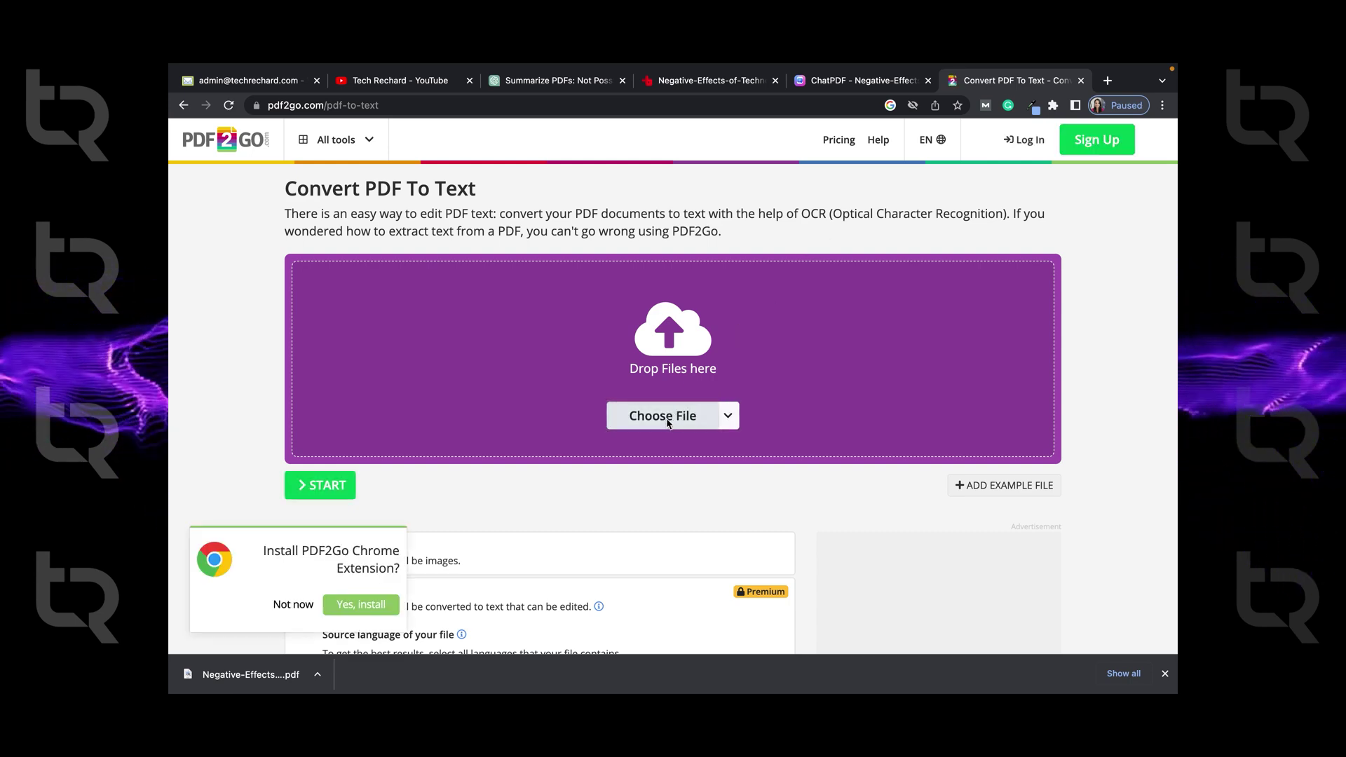
Step: Upload Negative-Effects-of-Technology-on-Health.pdf to PDF2Go and convert it to a TXT file
{"action": "left_click", "coordinate": [667, 421]}
{"action": "double_click", "coordinate": [560, 288]}
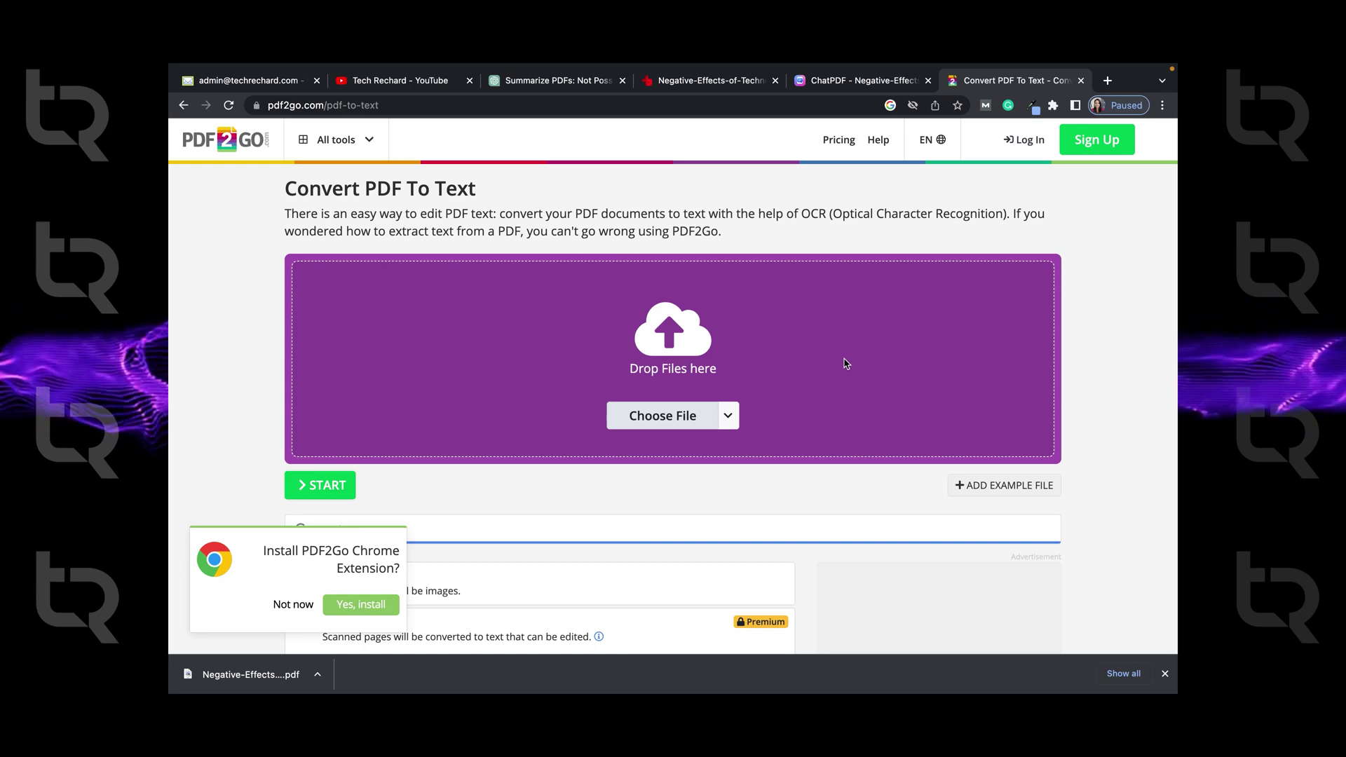
{"action": "scroll", "coordinate": [864, 373], "scroll_direction": "down", "scroll_amount": 5}
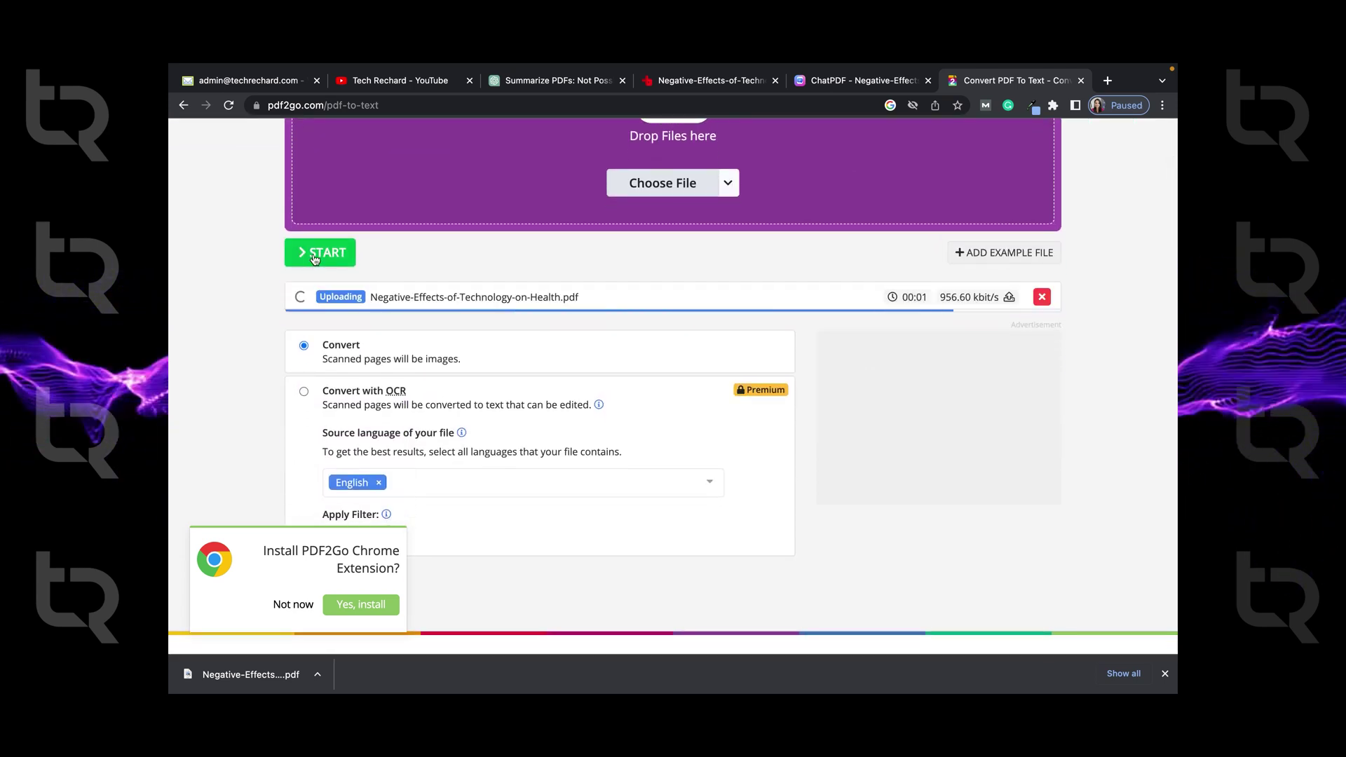
{"action": "left_click", "coordinate": [315, 253]}
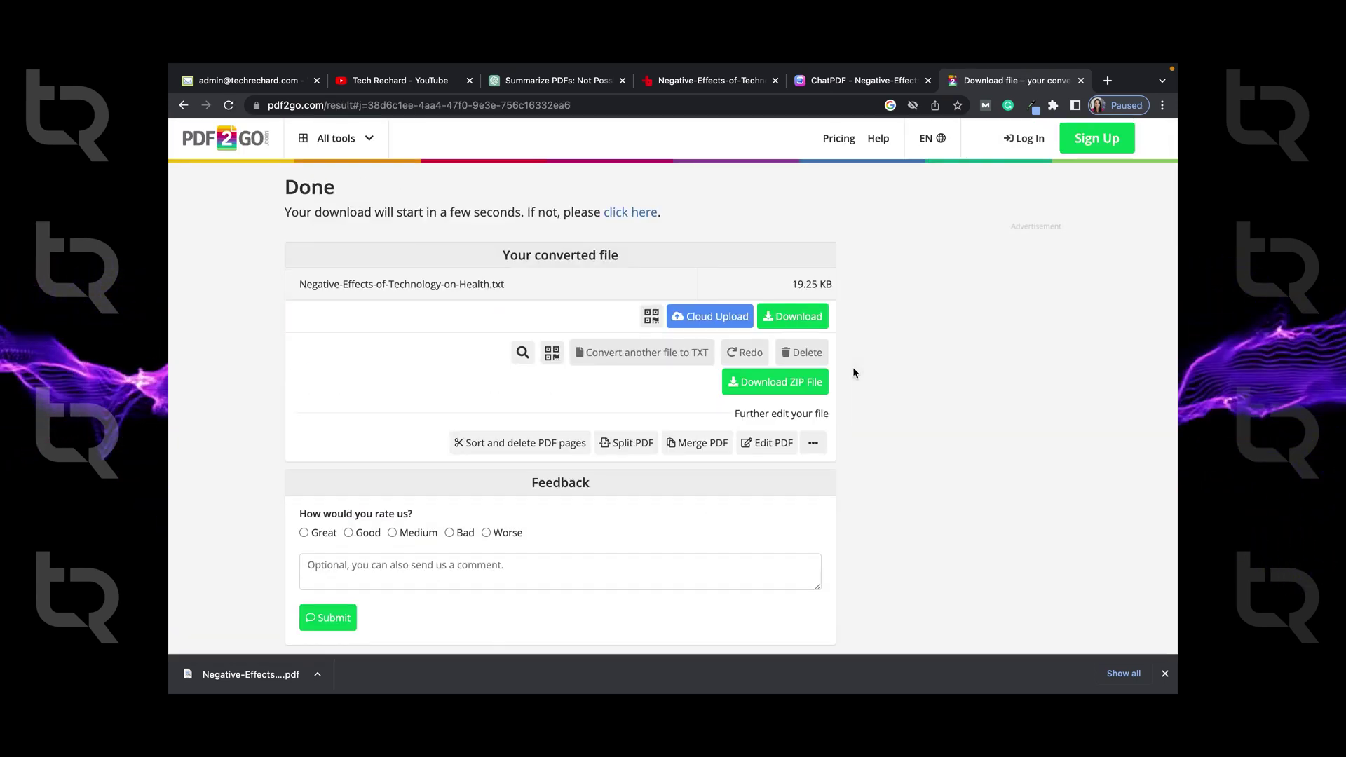
{"action": "scroll", "coordinate": [852, 372], "scroll_direction": "down", "scroll_amount": 1}
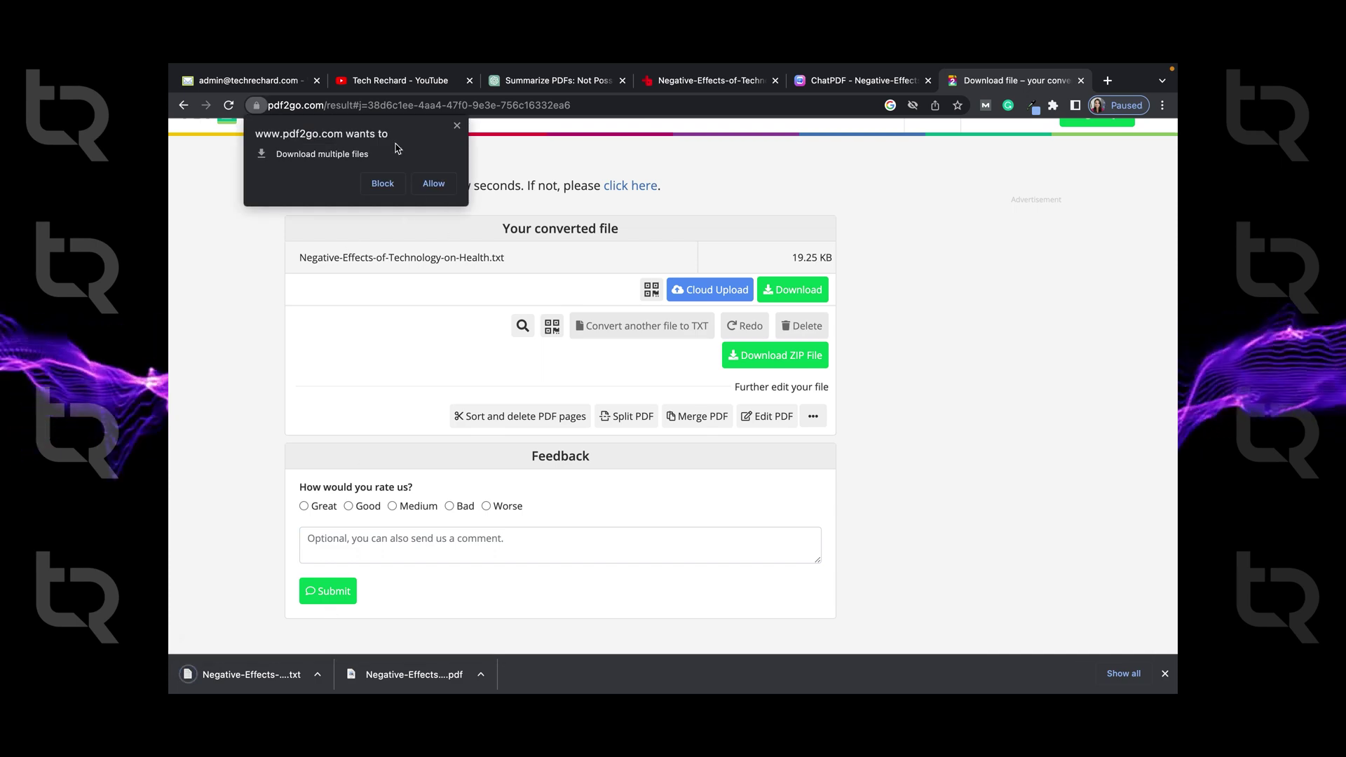
{"action": "left_click", "coordinate": [383, 183]}
Step: Open the downloaded TXT and select the Poor Sleep Quality section
{"action": "left_click", "coordinate": [252, 674]}
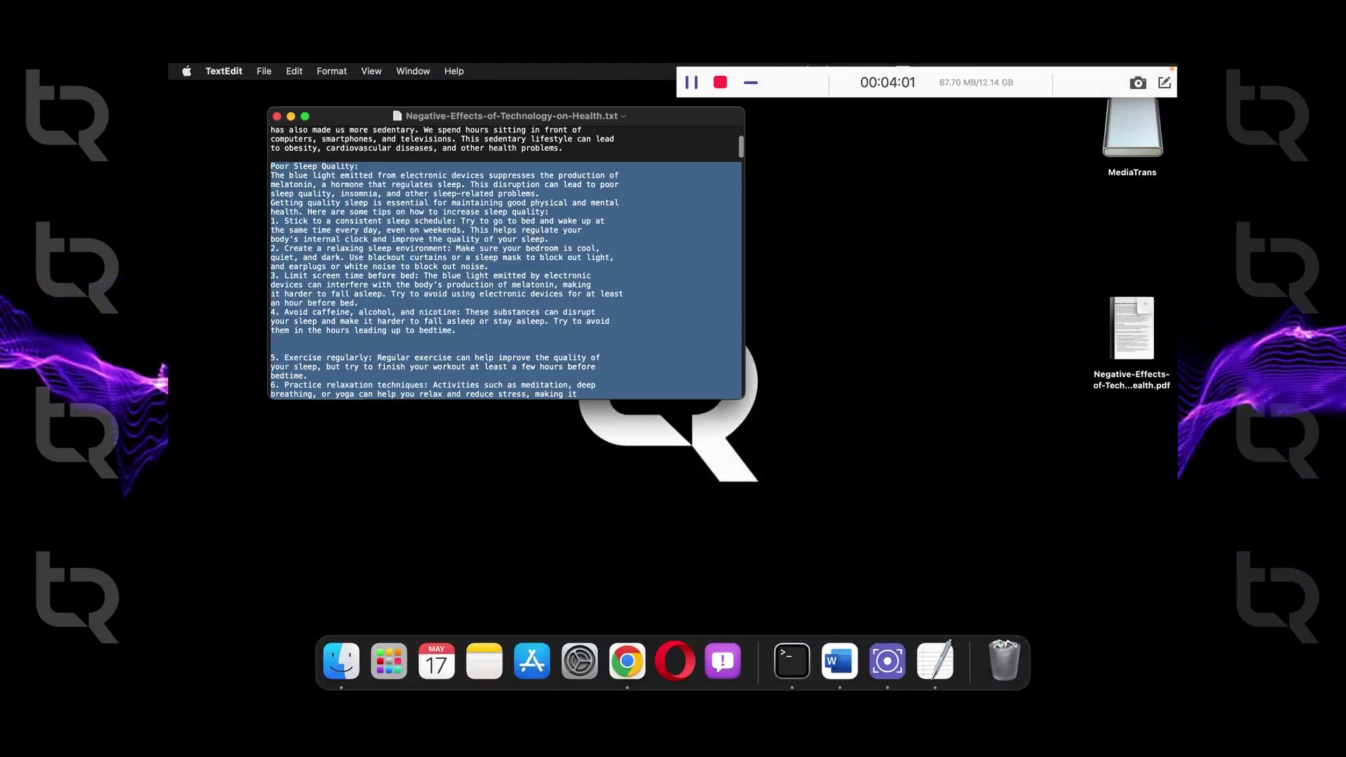
{"action": "left_click_drag", "start_coordinate": [442, 403], "coordinate": [443, 199]}
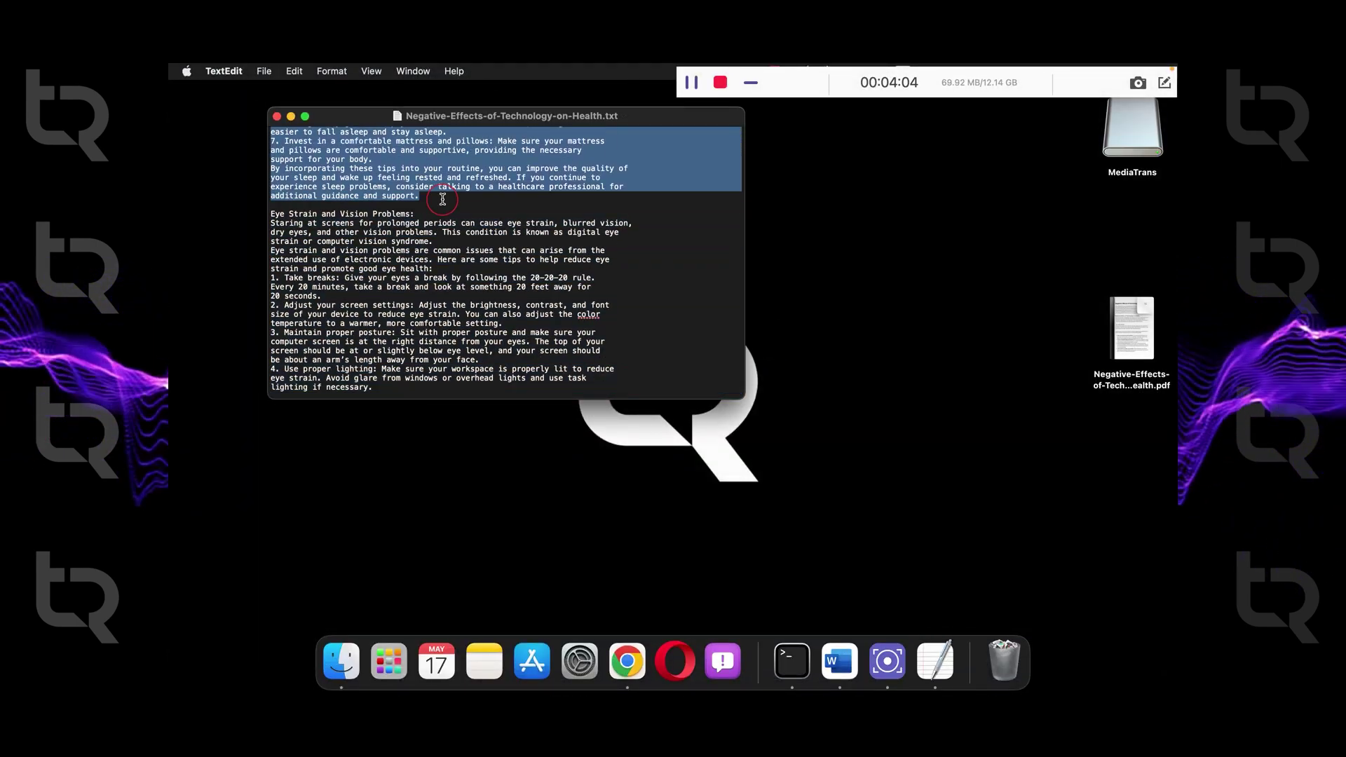
{"action": "right_click", "coordinate": [470, 204]}
Step: Copy the TXT section and ask ChatGPT for a 'summary of the following paragraph:' with it pasted
{"action": "left_click", "coordinate": [480, 259]}
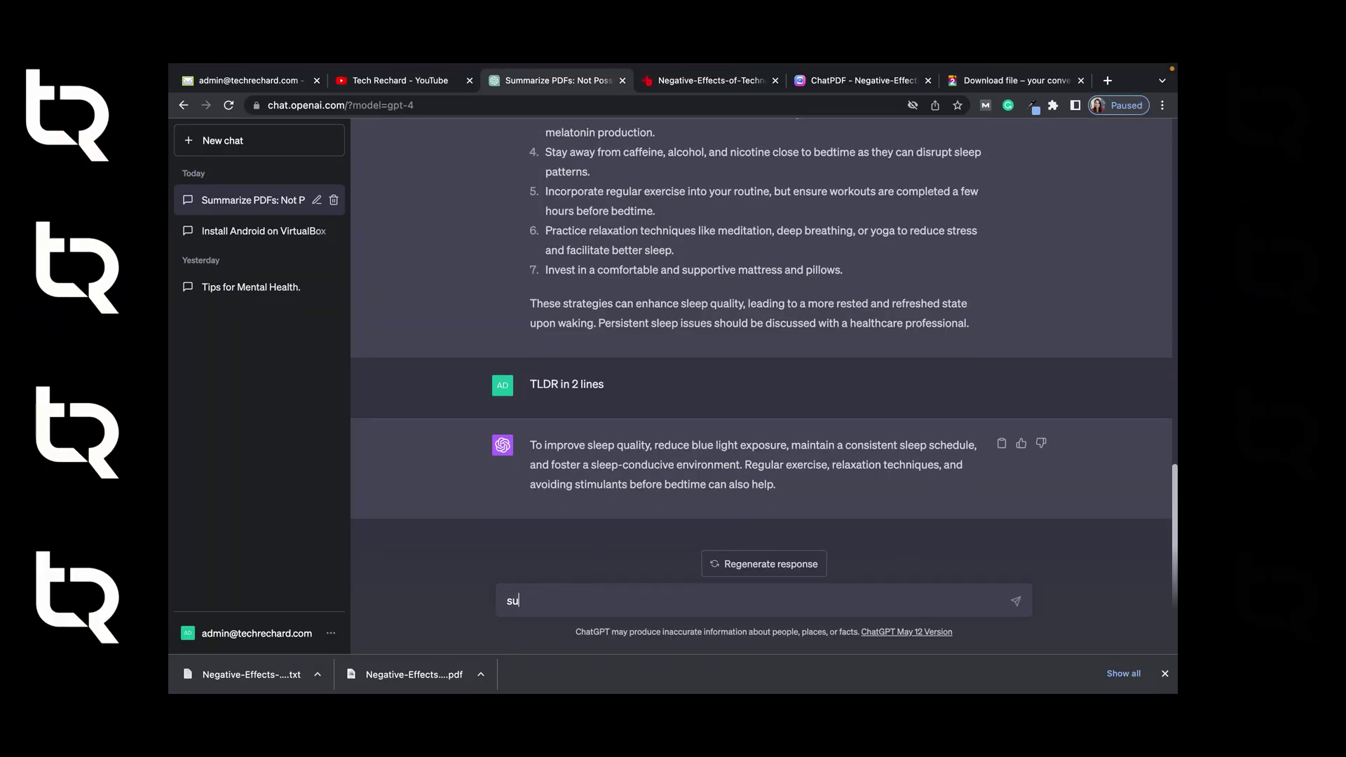
{"action": "type", "text": "mmar"}
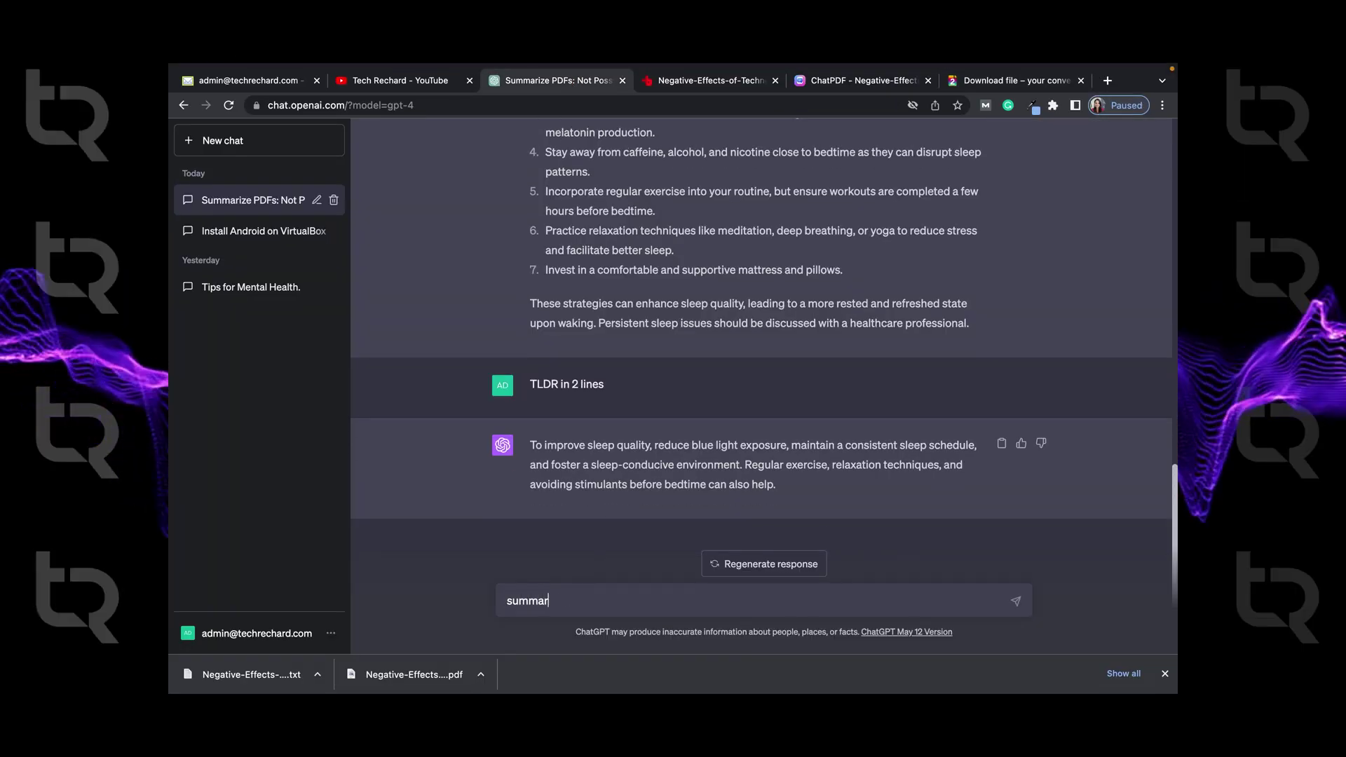
{"action": "type", "text": "y of the following paragrap"}
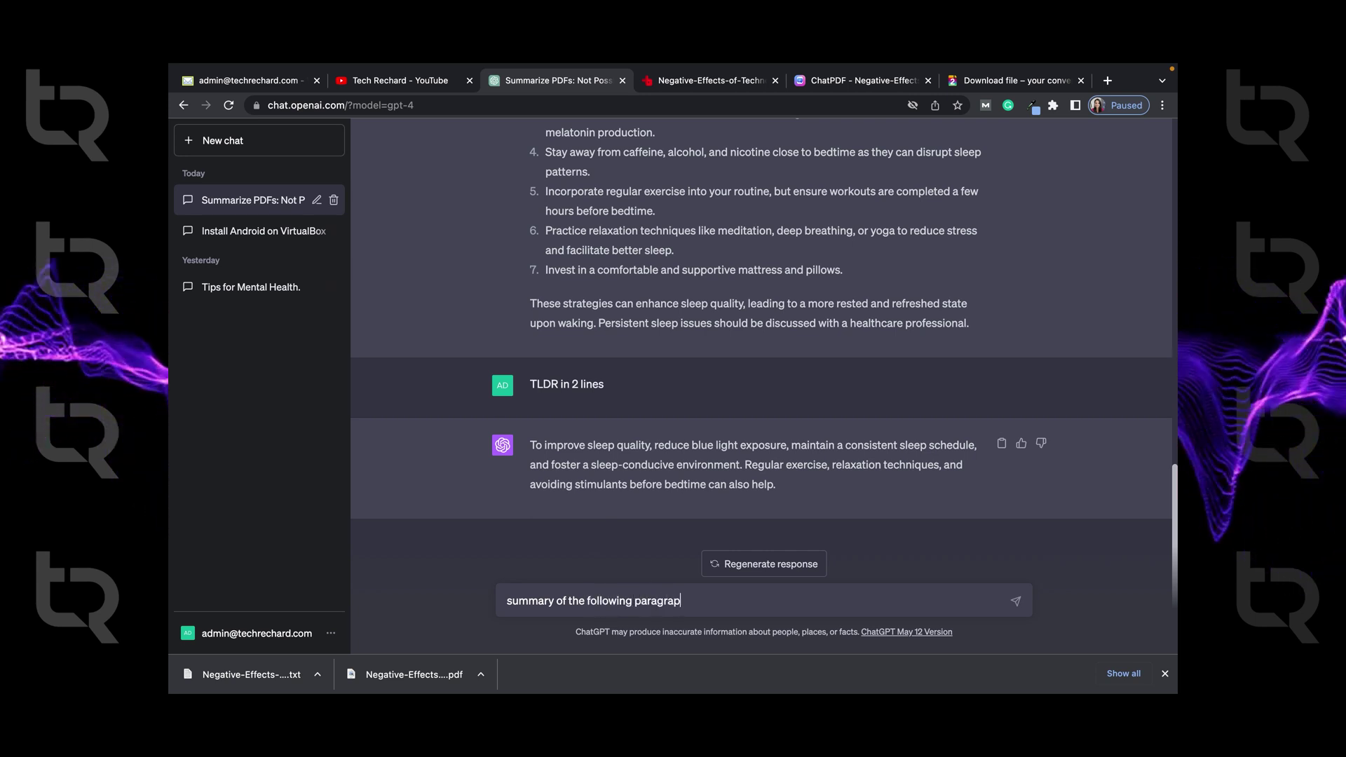
{"action": "type", "text": "h:"}
{"action": "key", "text": "shift+Return"}
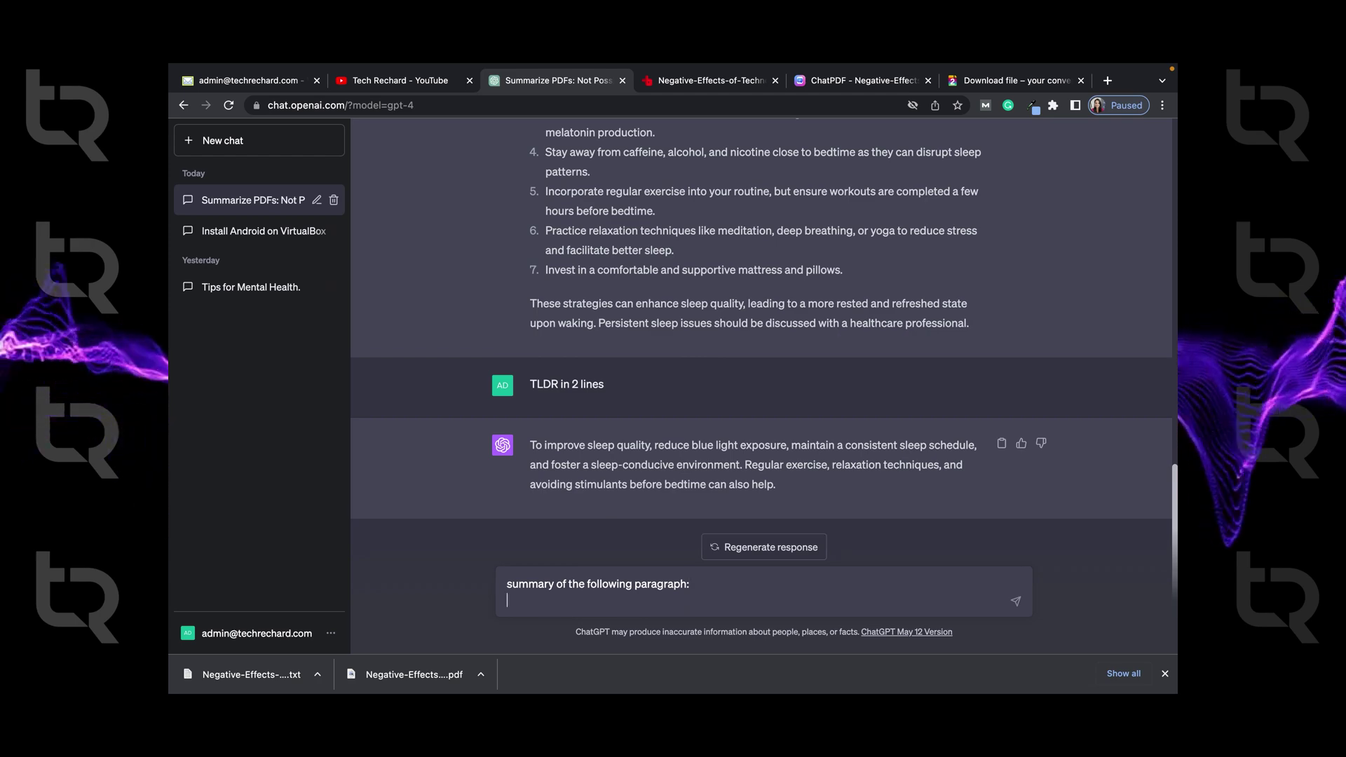
{"action": "key", "text": "shift+Return"}
{"action": "key", "text": "super+v"}
{"action": "key", "text": "Return"}
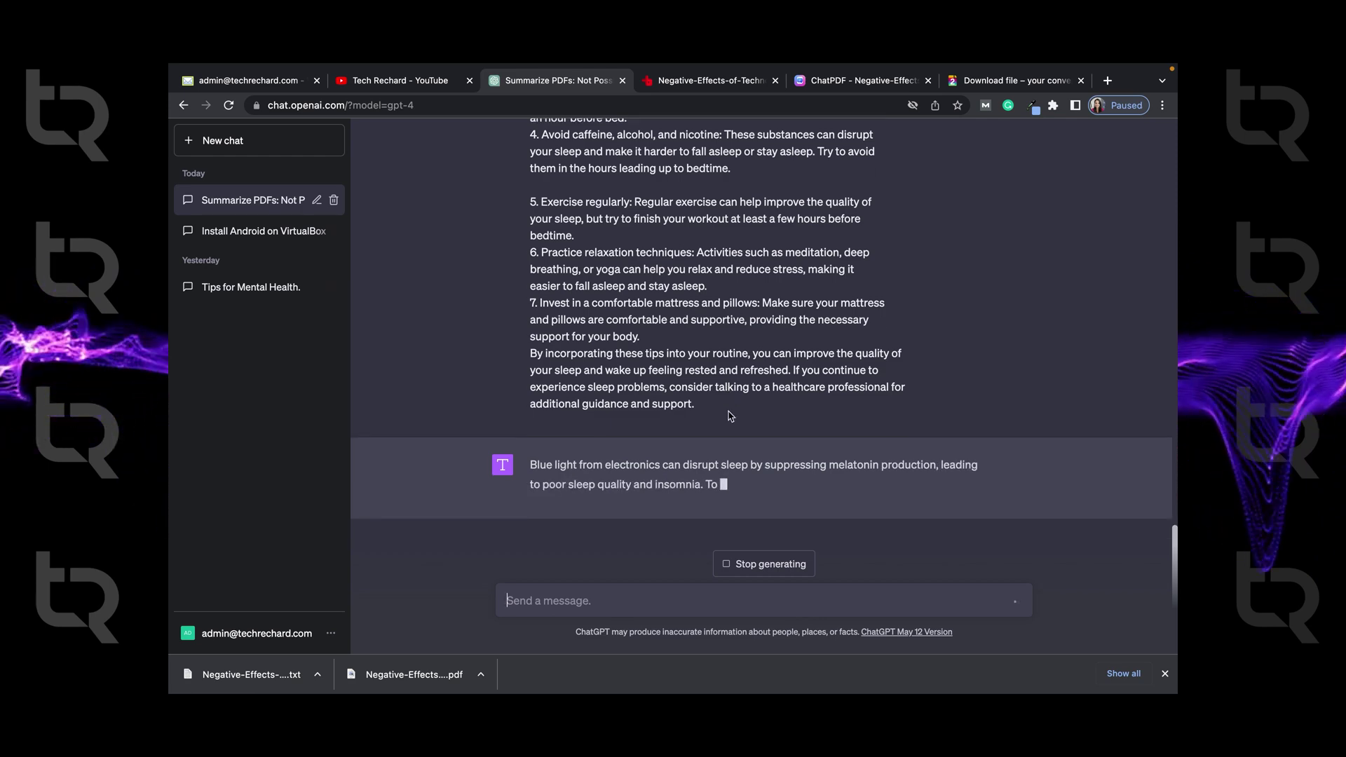
{"action": "scroll", "coordinate": [802, 365], "scroll_direction": "up", "scroll_amount": 3}
{"action": "scroll", "coordinate": [802, 366], "scroll_direction": "up", "scroll_amount": 3}
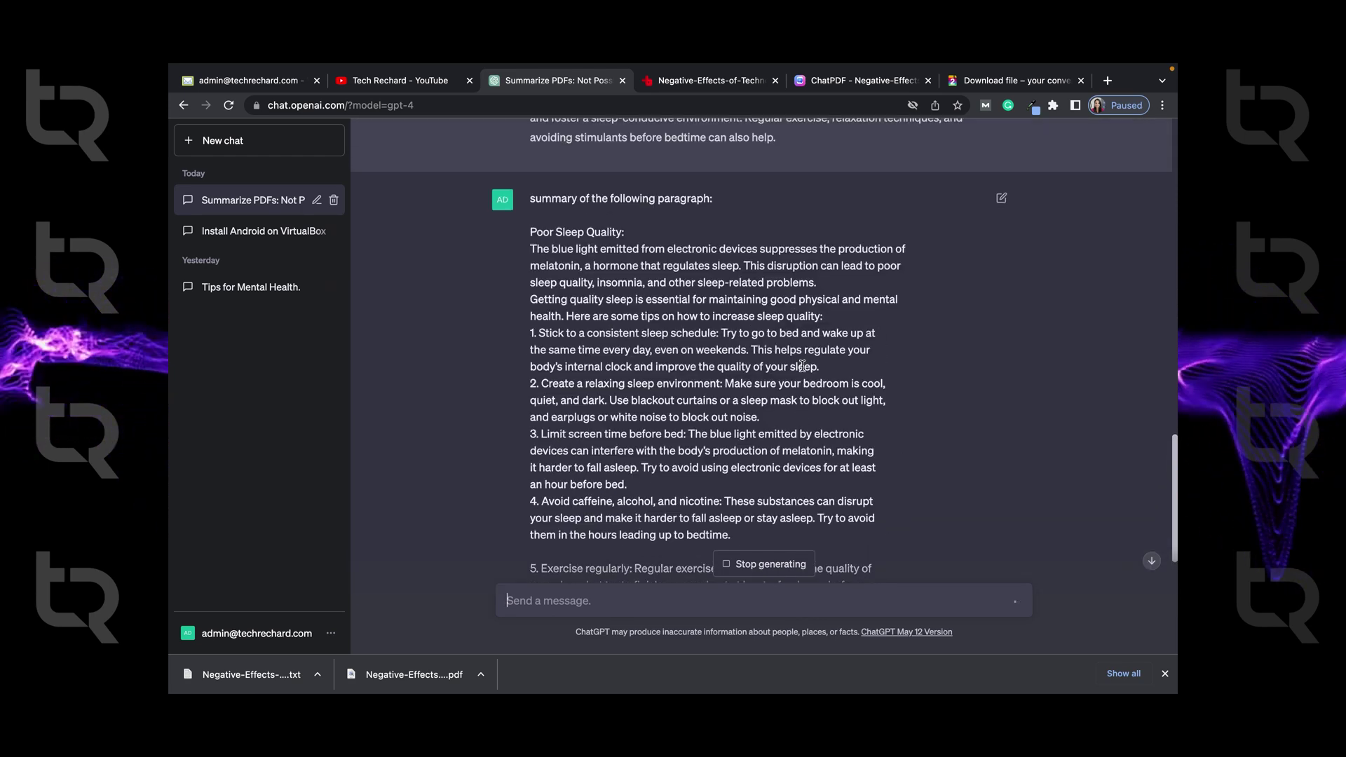
{"action": "scroll", "coordinate": [802, 365], "scroll_direction": "down", "scroll_amount": 5}
{"action": "scroll", "coordinate": [802, 366], "scroll_direction": "down", "scroll_amount": 3}
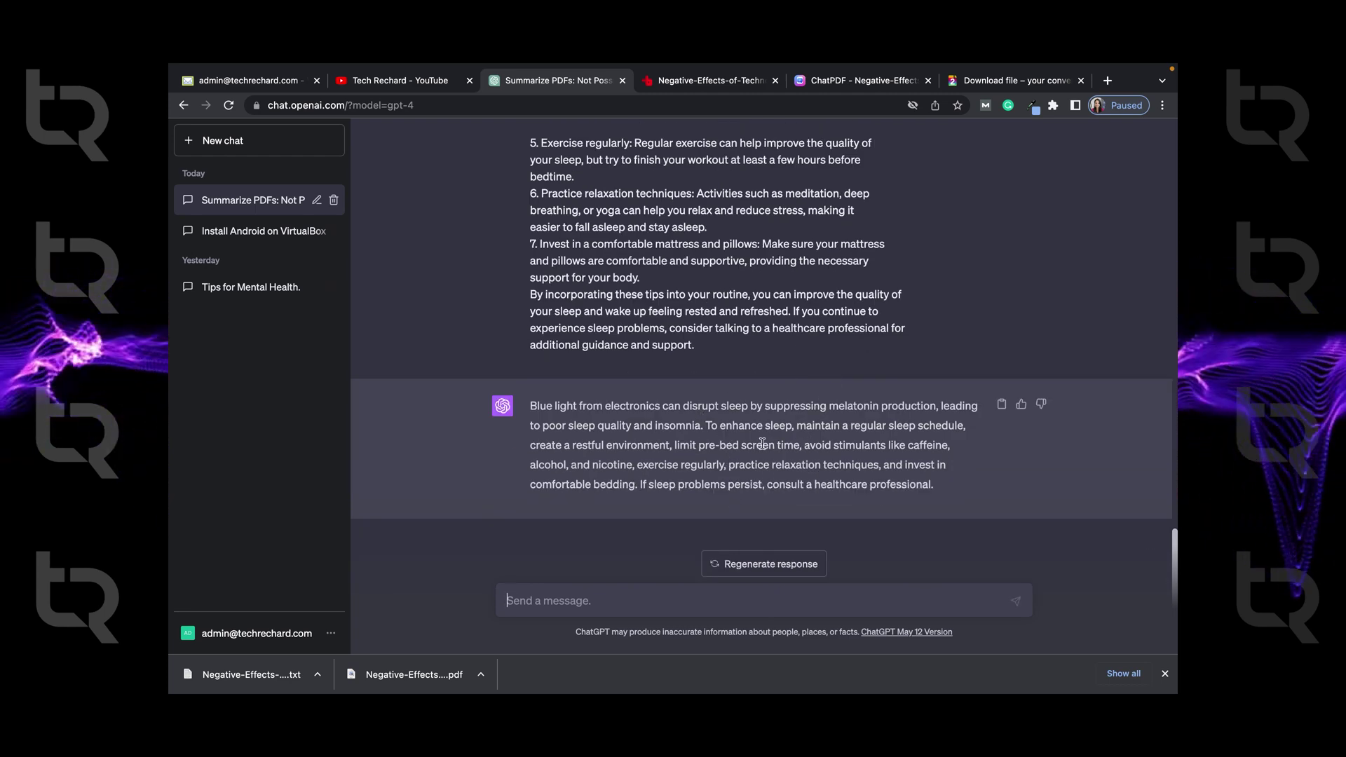
{"action": "scroll", "coordinate": [806, 370], "scroll_direction": "up", "scroll_amount": 1}
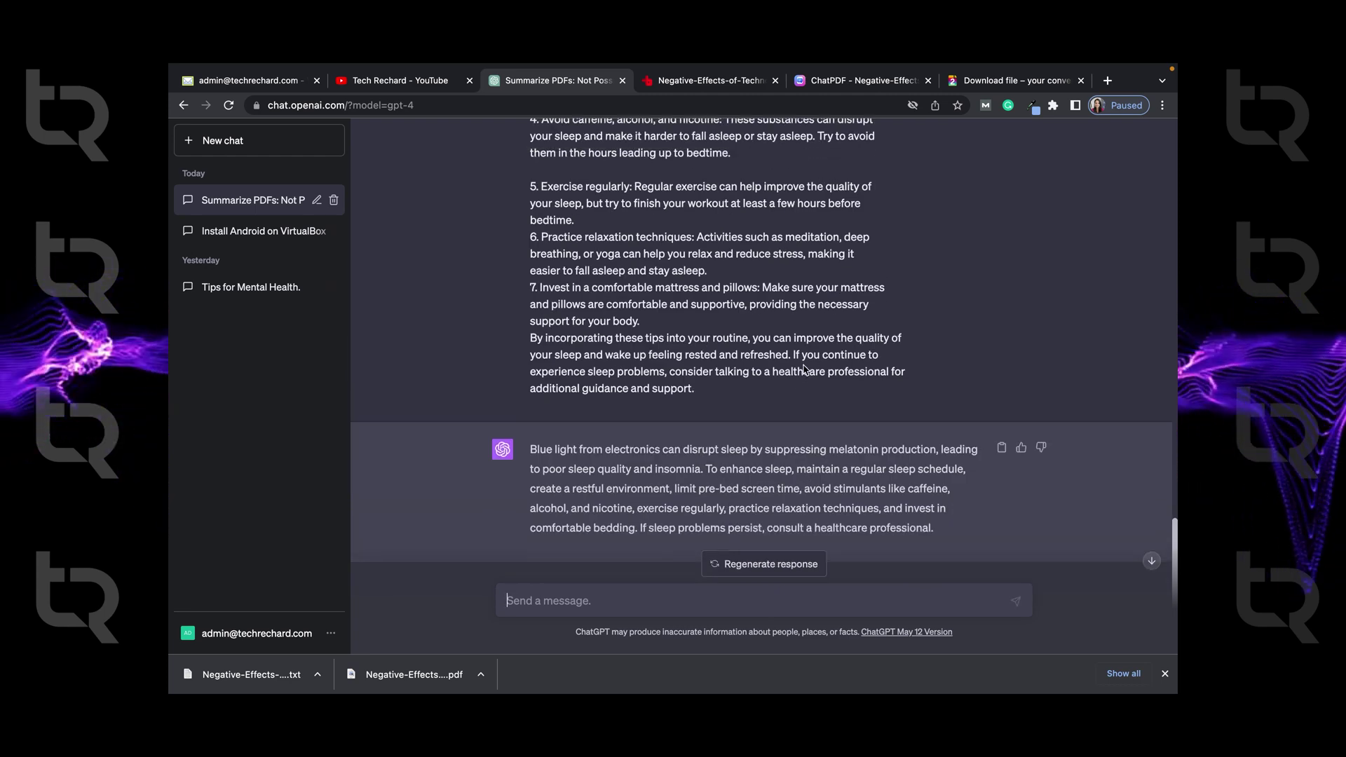
Step: Load humata.ai in a new browser tab
{"action": "key", "text": "super+t"}
{"action": "type", "text": "humata.ai"}
{"action": "key", "text": "Return"}
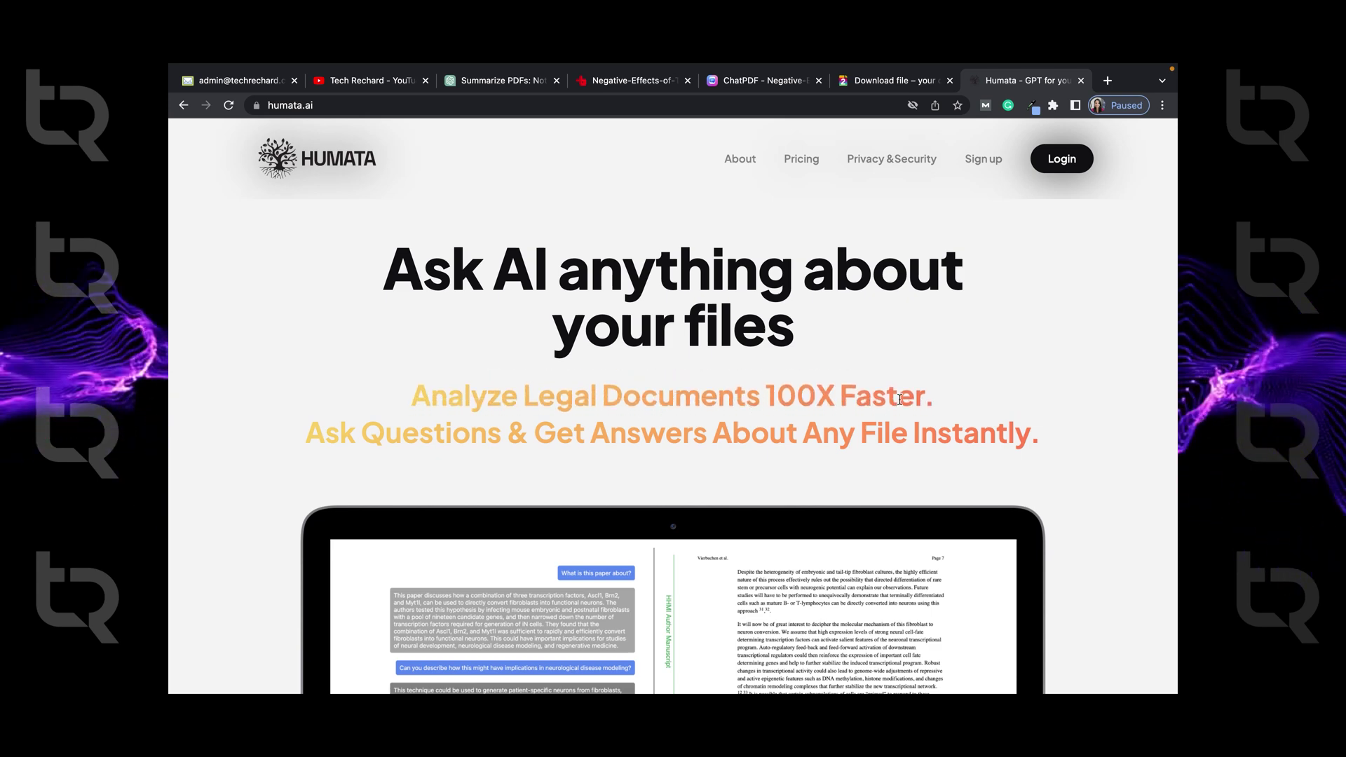
Step: Scroll the Humata homepage down to the Learn Faster, Work Smarter feature list and back
{"action": "scroll", "coordinate": [871, 418], "scroll_direction": "down", "scroll_amount": 10}
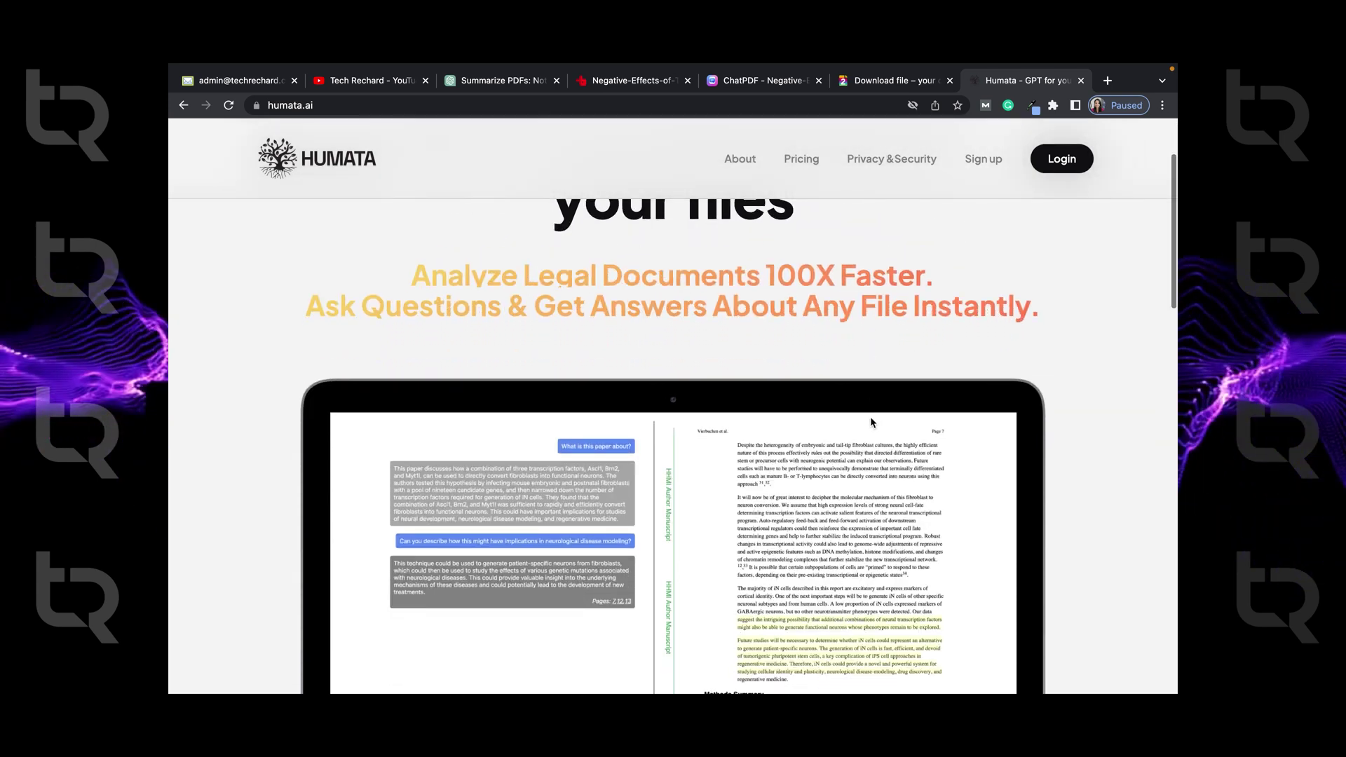
{"action": "scroll", "coordinate": [871, 421], "scroll_direction": "down", "scroll_amount": 9}
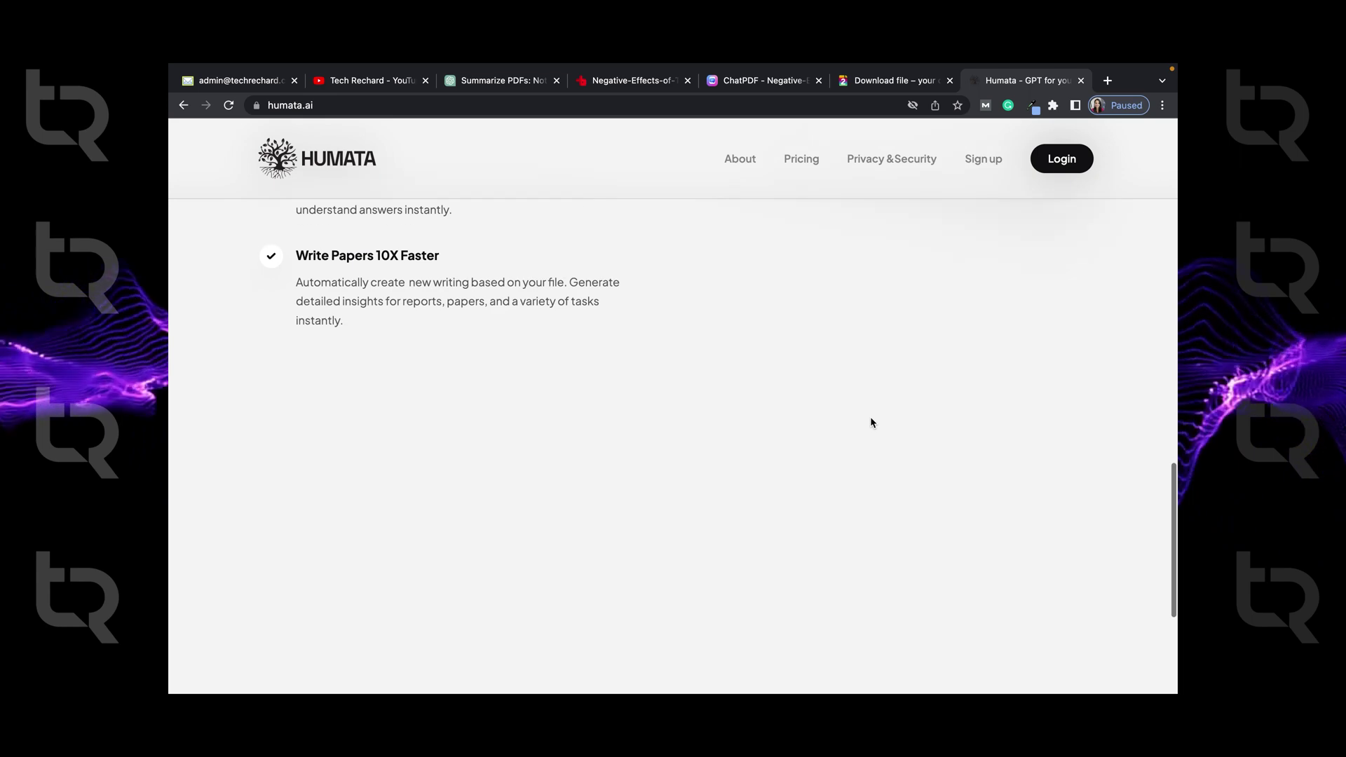
{"action": "scroll", "coordinate": [870, 421], "scroll_direction": "up", "scroll_amount": 3}
{"action": "scroll", "coordinate": [870, 422], "scroll_direction": "up", "scroll_amount": 3}
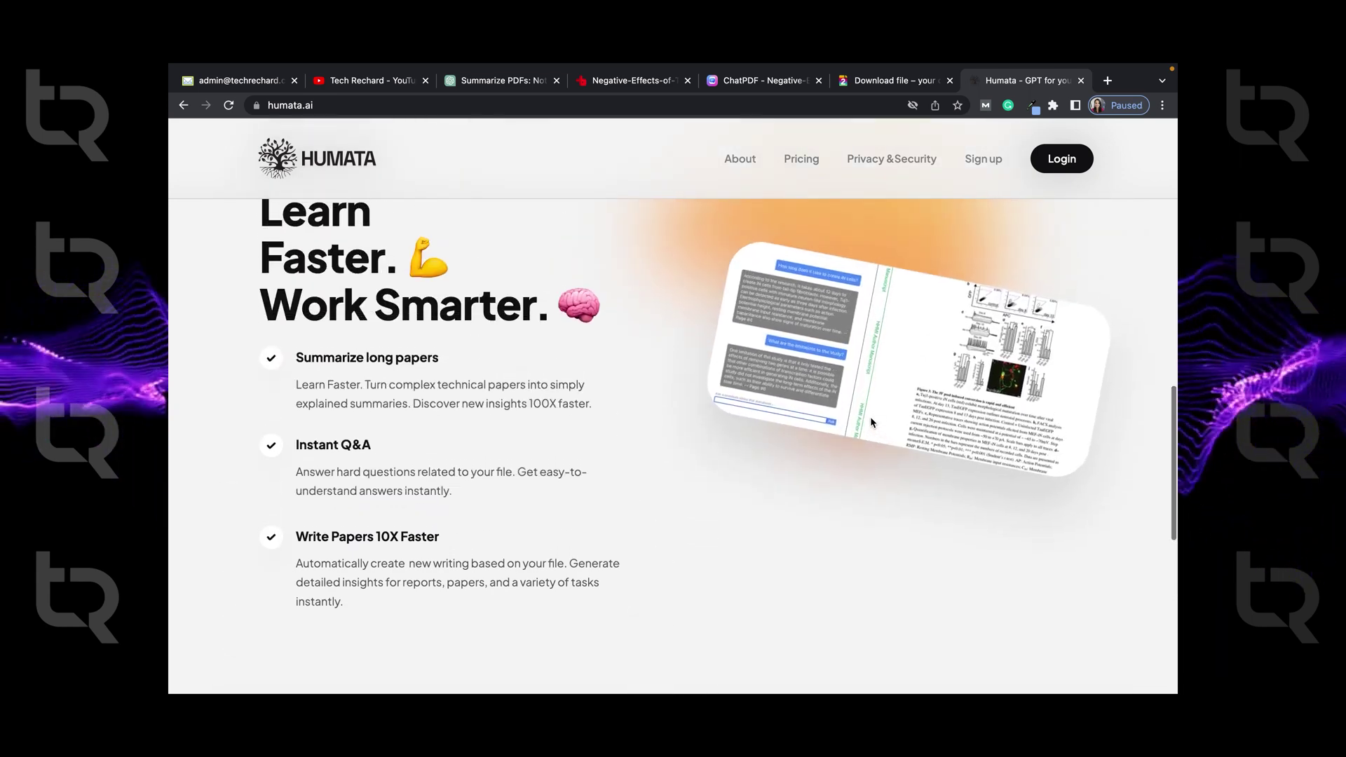